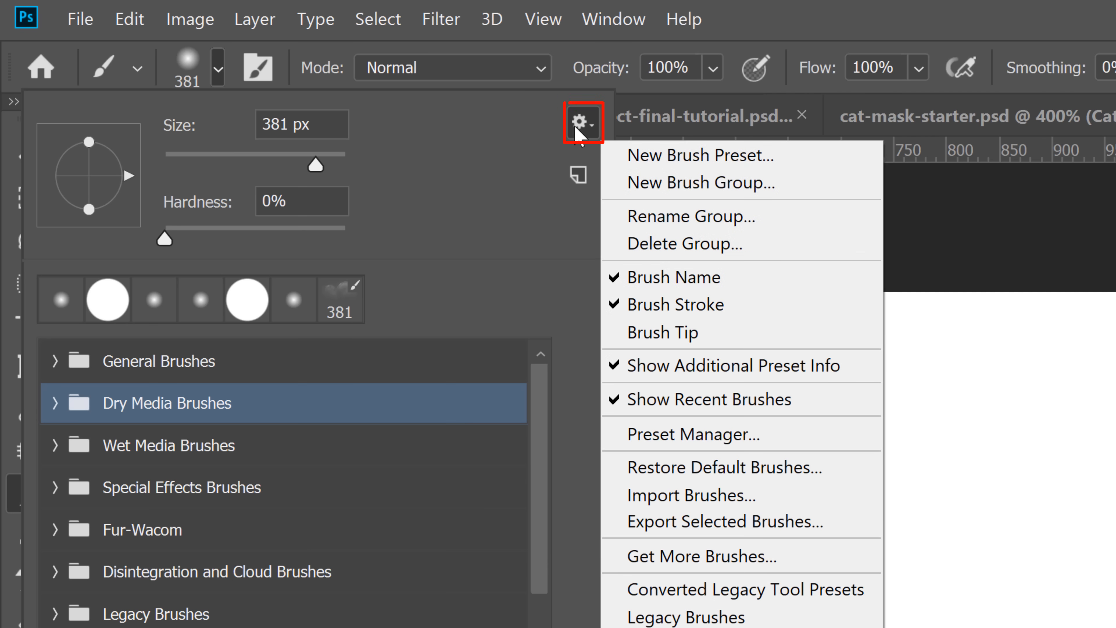
# - Open Adobe's online library of additional brushes in the browser and download the Concept brush set
pyautogui.click(752, 568)
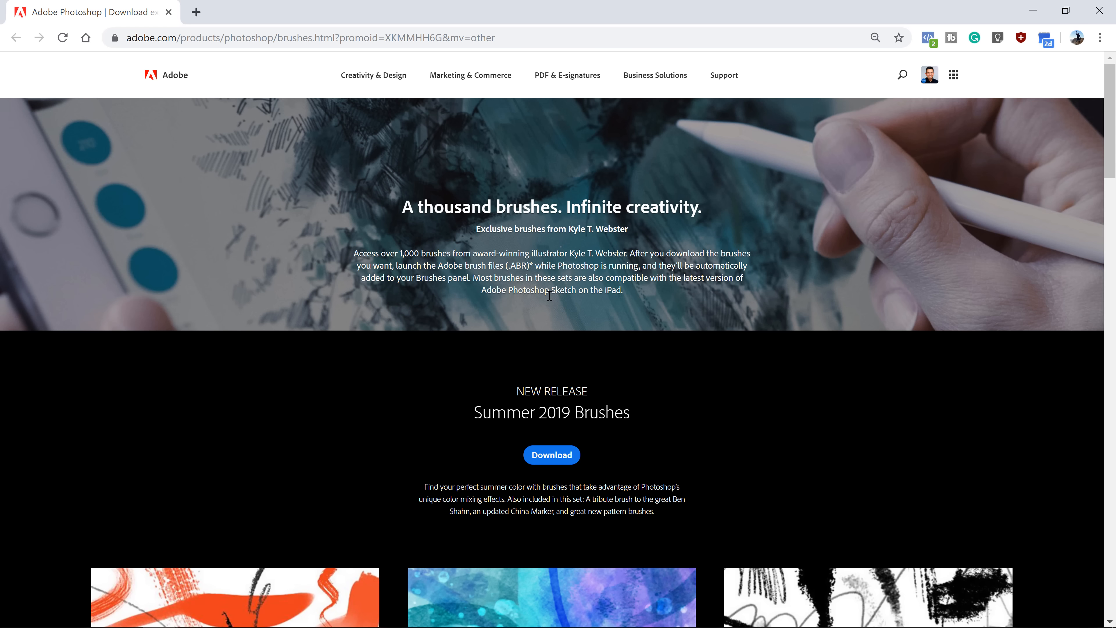
pyautogui.scroll(-10, 555, 286)
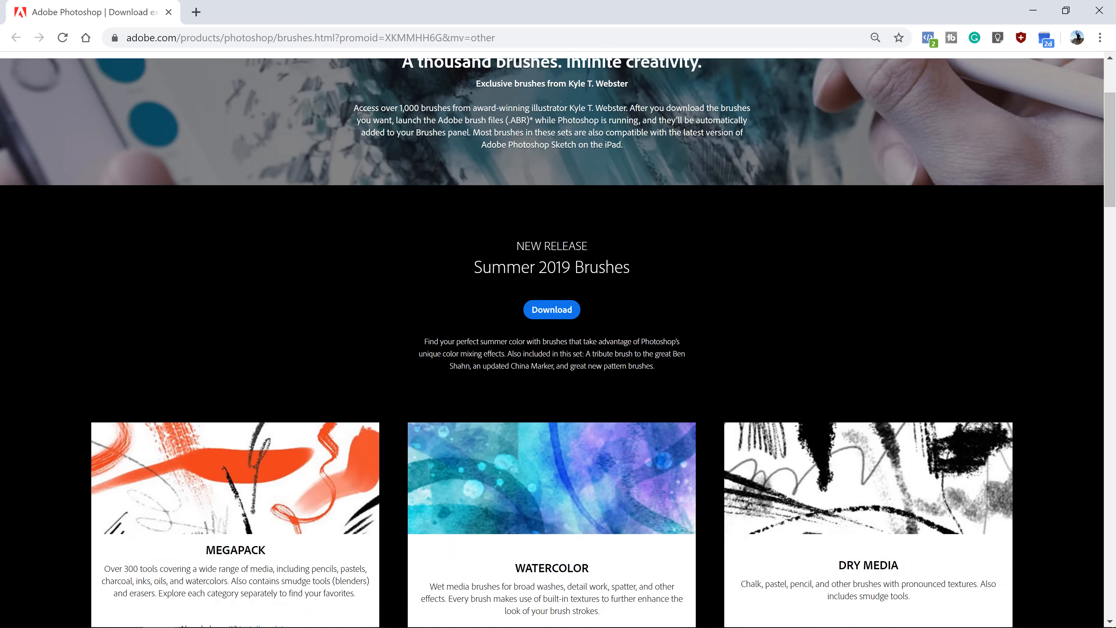
pyautogui.scroll(-20, 389, 258)
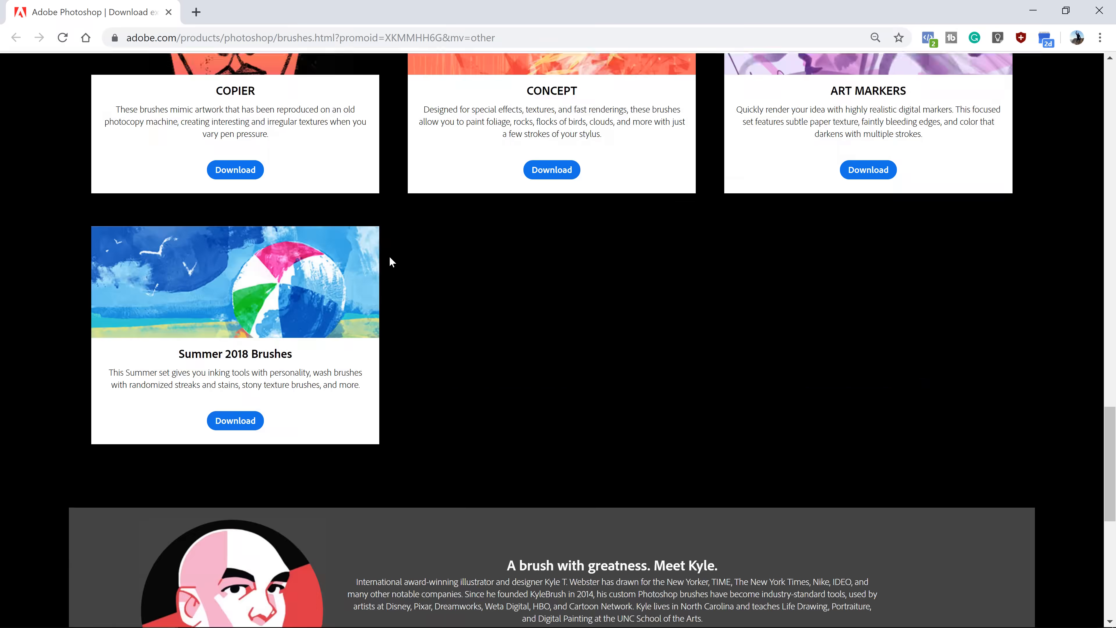
pyautogui.scroll(20, 389, 259)
pyautogui.scroll(-20, 392, 266)
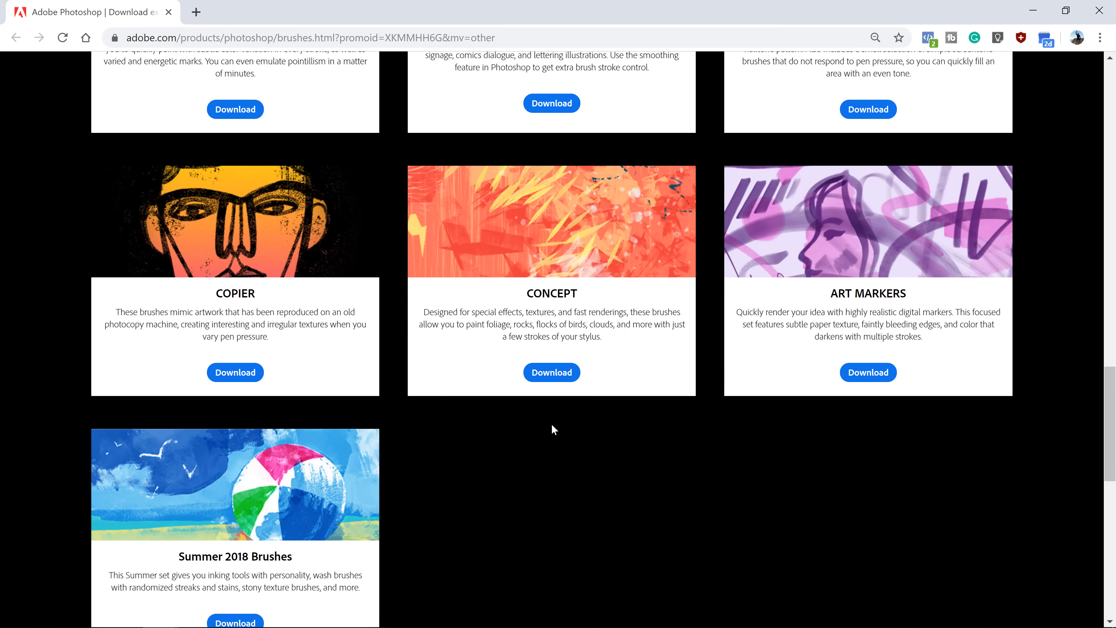
pyautogui.click(550, 374)
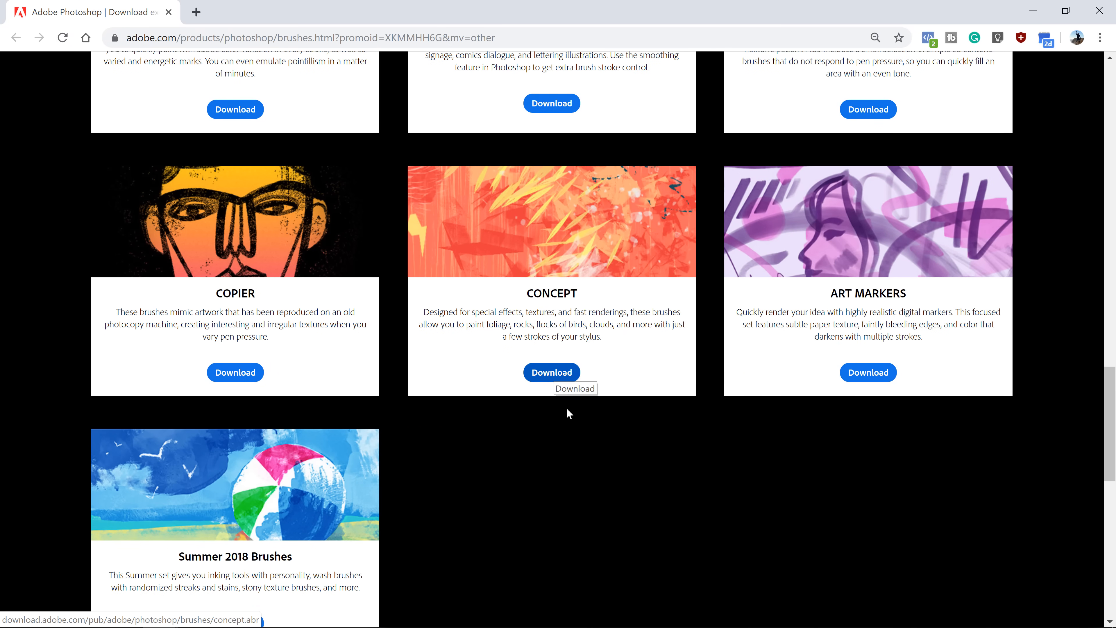
pyautogui.scroll(20, 561, 436)
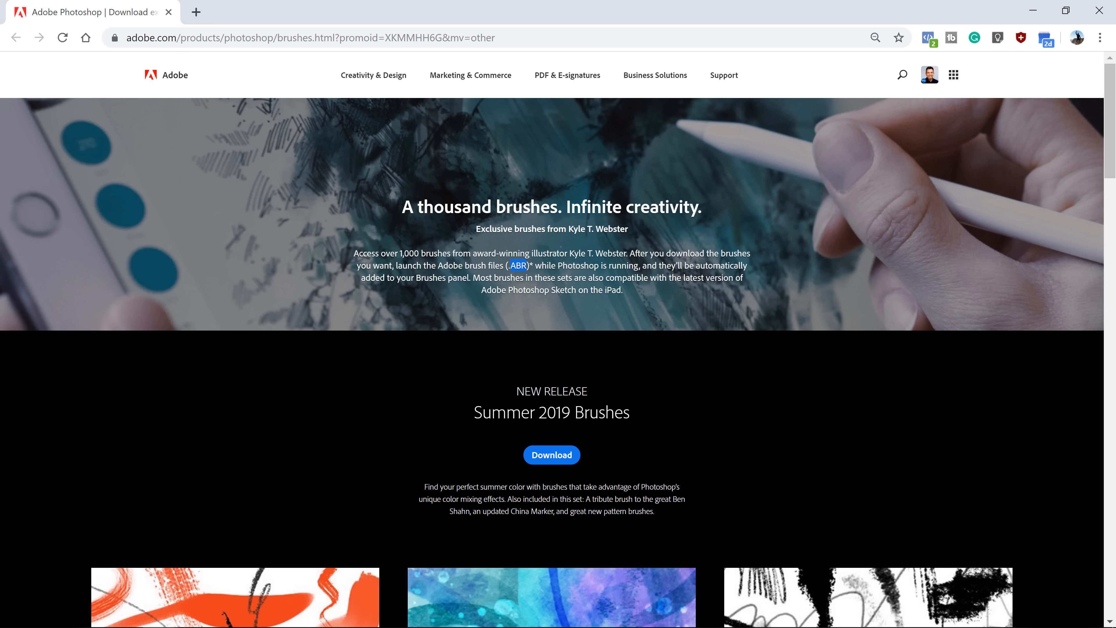
# - Switch back to Photoshop and look up the import option among the brush picker's preset commands
pyautogui.hotkey('alt', 'Tab')
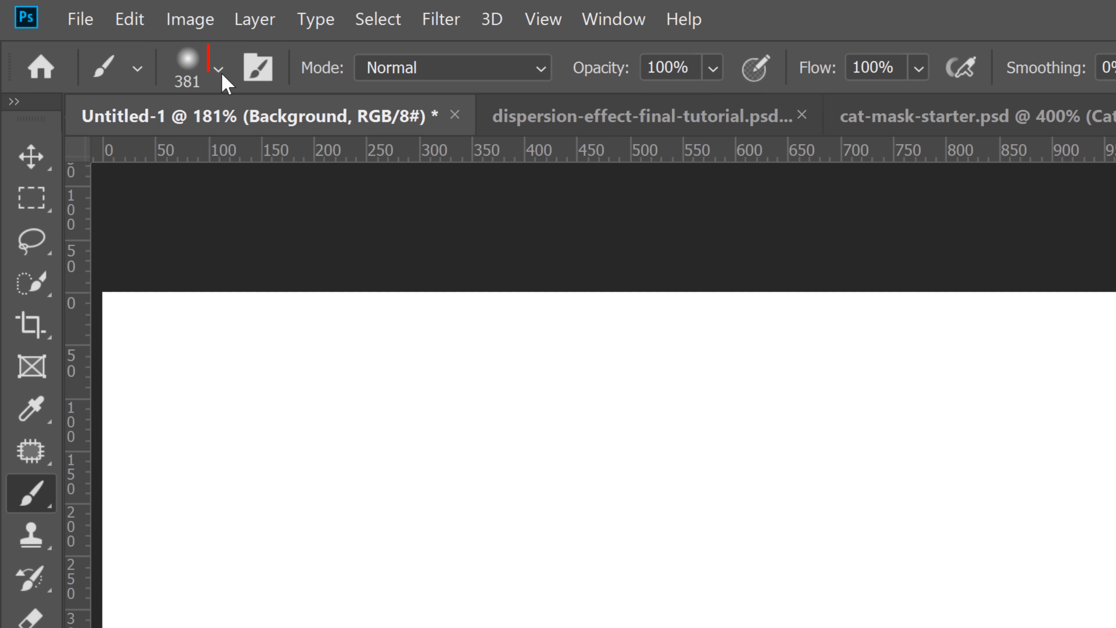
pyautogui.click(218, 70)
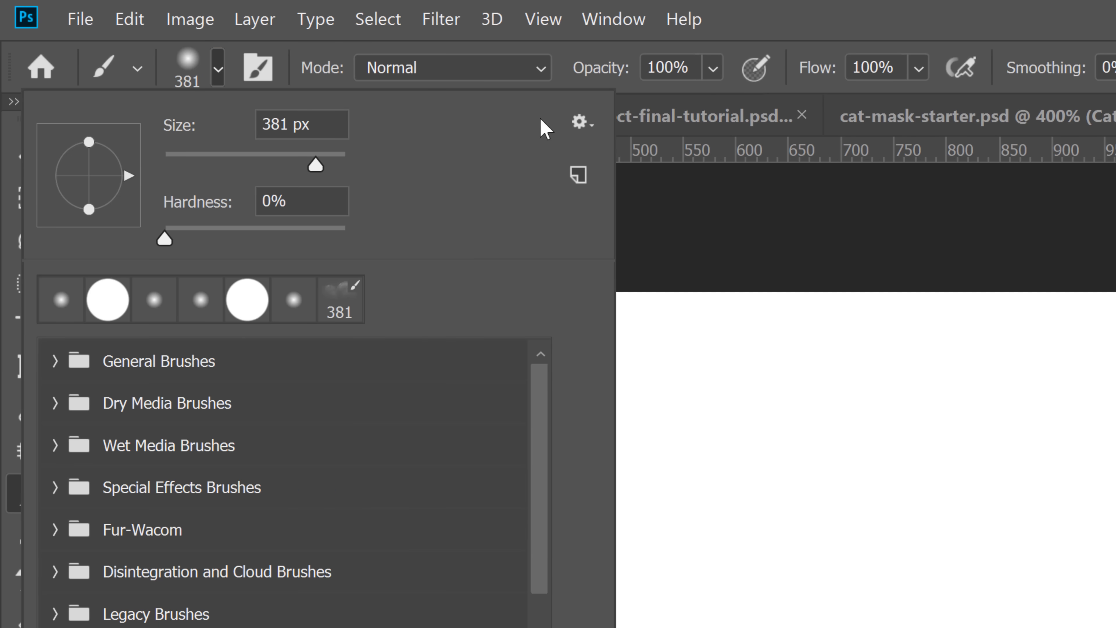
pyautogui.click(579, 121)
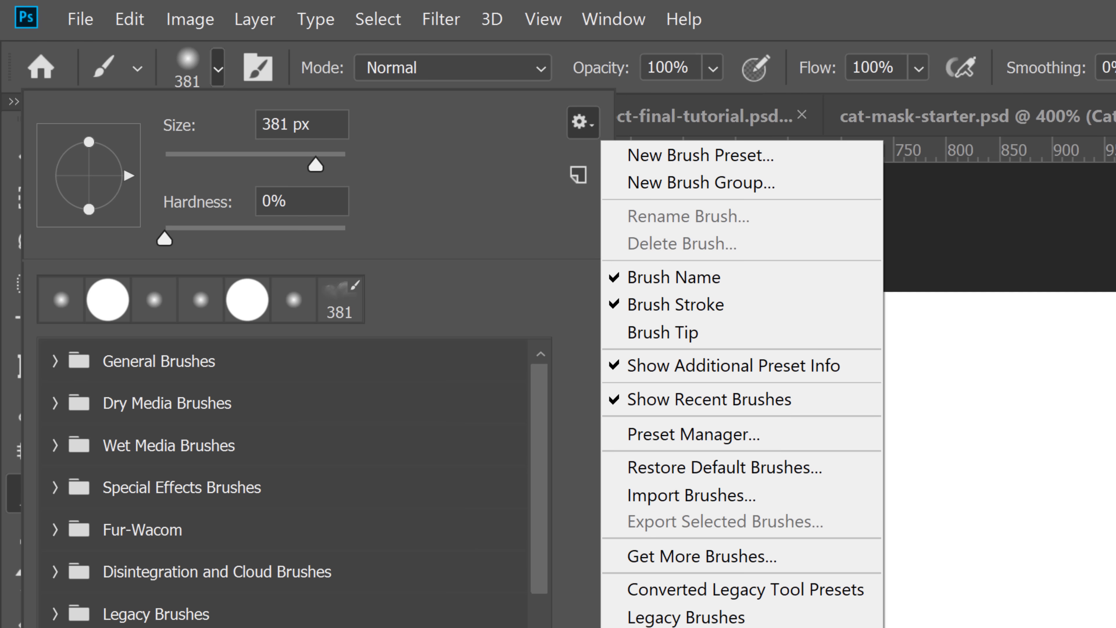
pyautogui.press('Escape')
pyautogui.press('Escape')
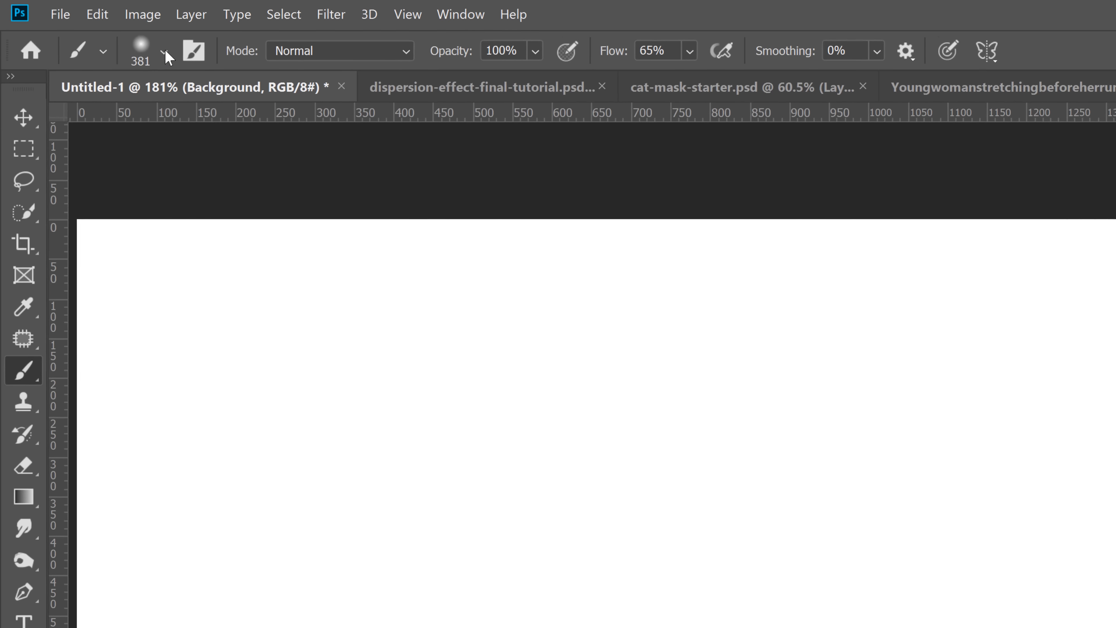
# - On a new layer, paint a band of autumn leaves about 916 × 223 px across the canvas top with the concept group's Fall Color brush
pyautogui.click(165, 52)
pyautogui.moveTo(423, 361); pyautogui.dragTo(420, 447)
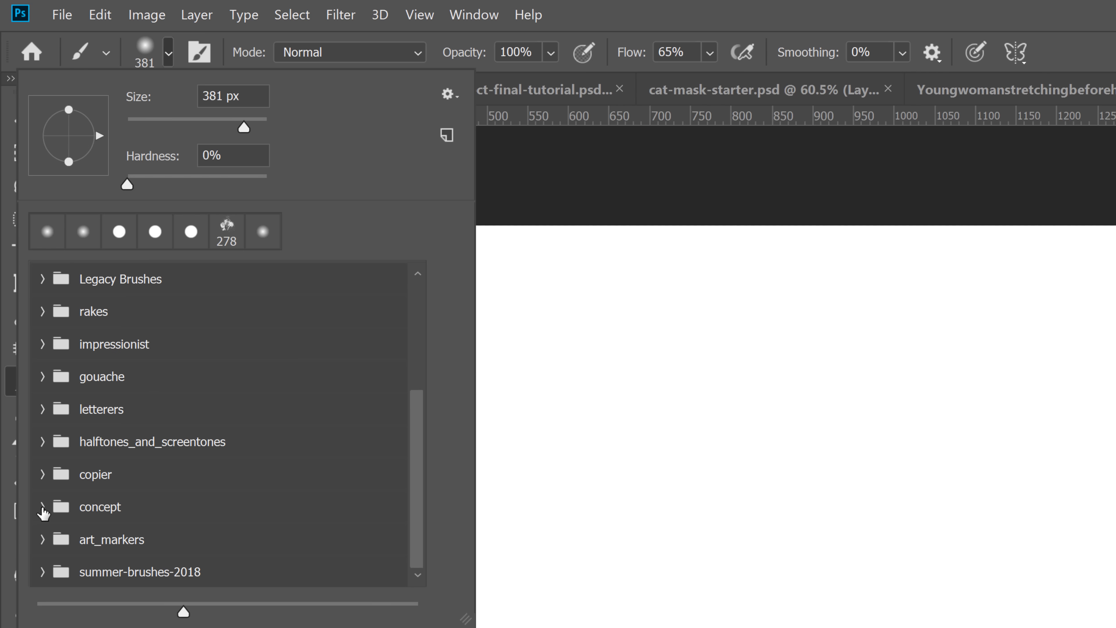
pyautogui.click(42, 508)
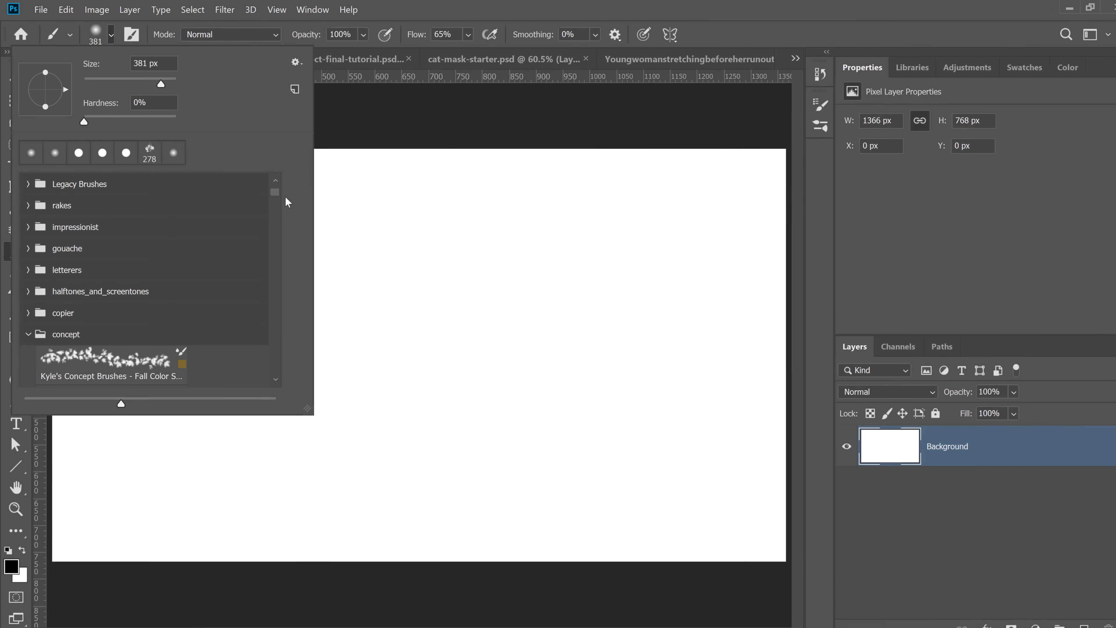
pyautogui.scroll(-5, 269, 192)
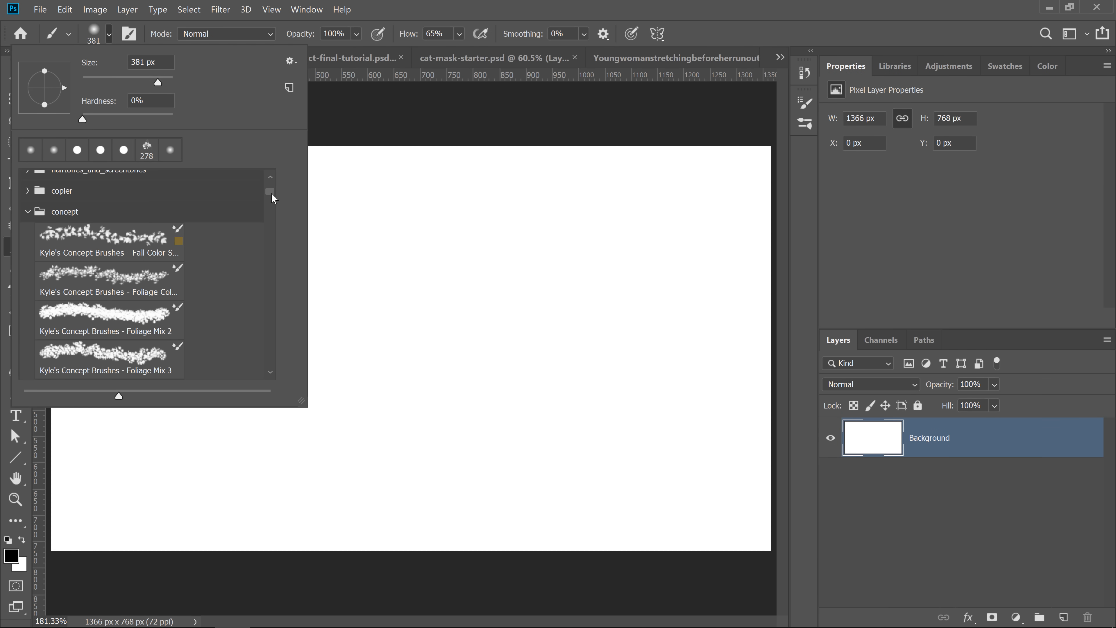
pyautogui.click(114, 248)
pyautogui.click(410, 14)
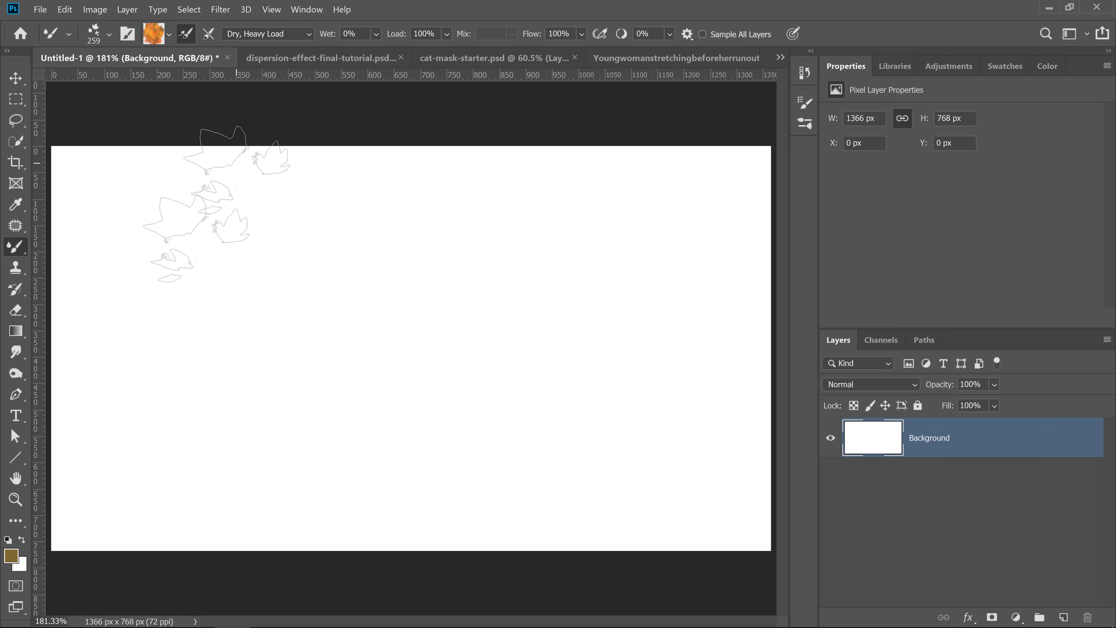
pyautogui.click(1064, 617)
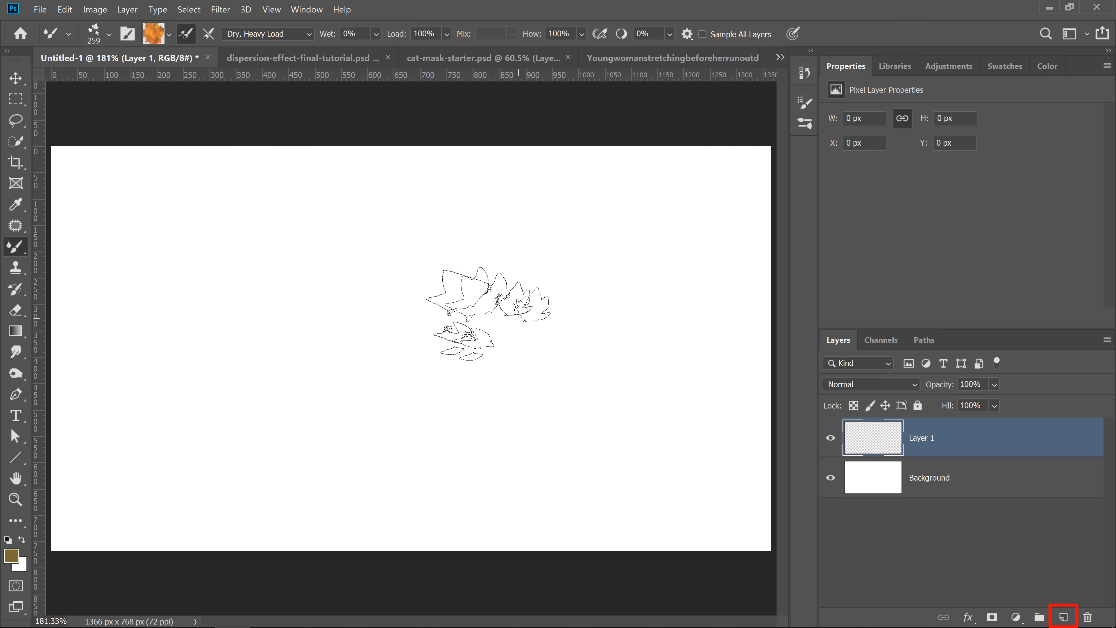
pyautogui.moveTo(252, 215)
pyautogui.mouseDown()
pyautogui.moveTo(655, 209)
pyautogui.moveTo(633, 220)
pyautogui.mouseUp()
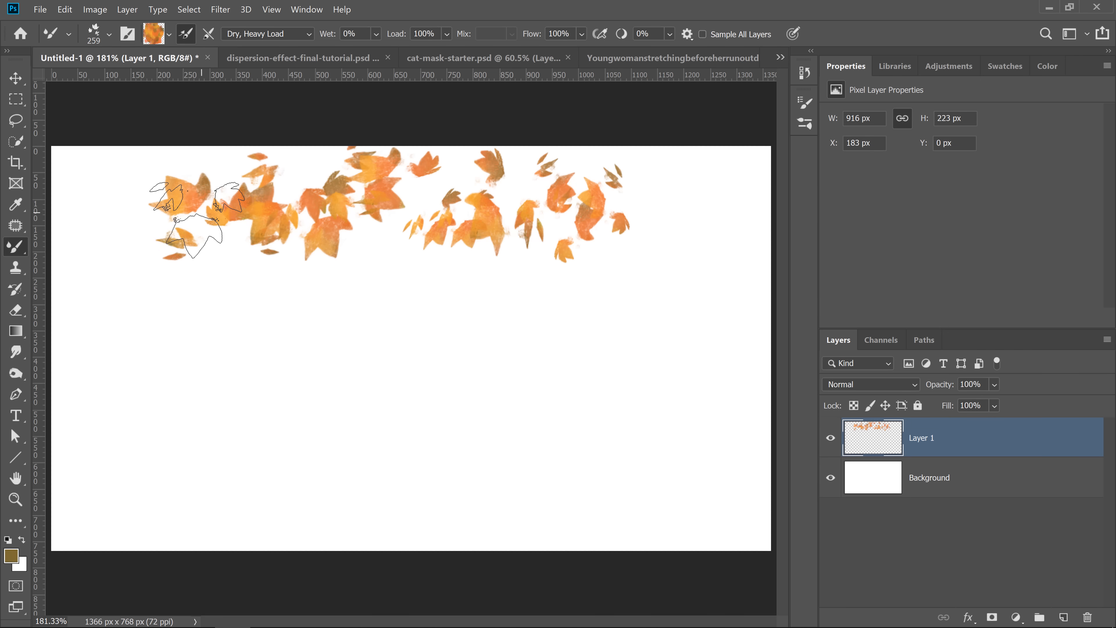
# - Paint a short strip of small brown leaves below the orange ones with the 200 px Foliage brush listed after Fall Color
pyautogui.click(109, 34)
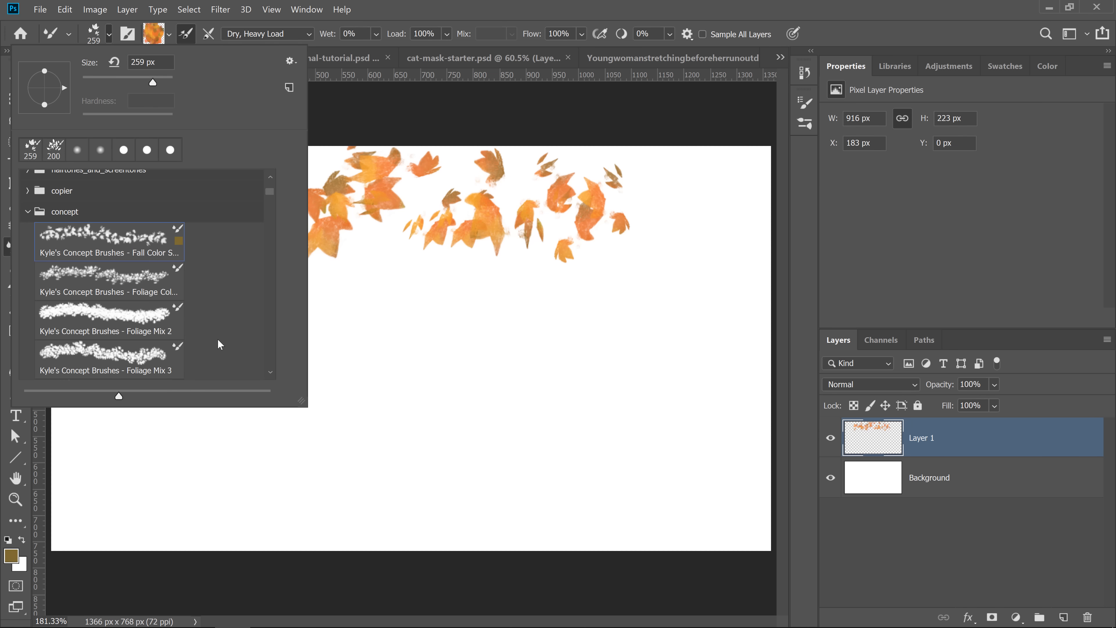
pyautogui.click(147, 290)
pyautogui.click(369, 324)
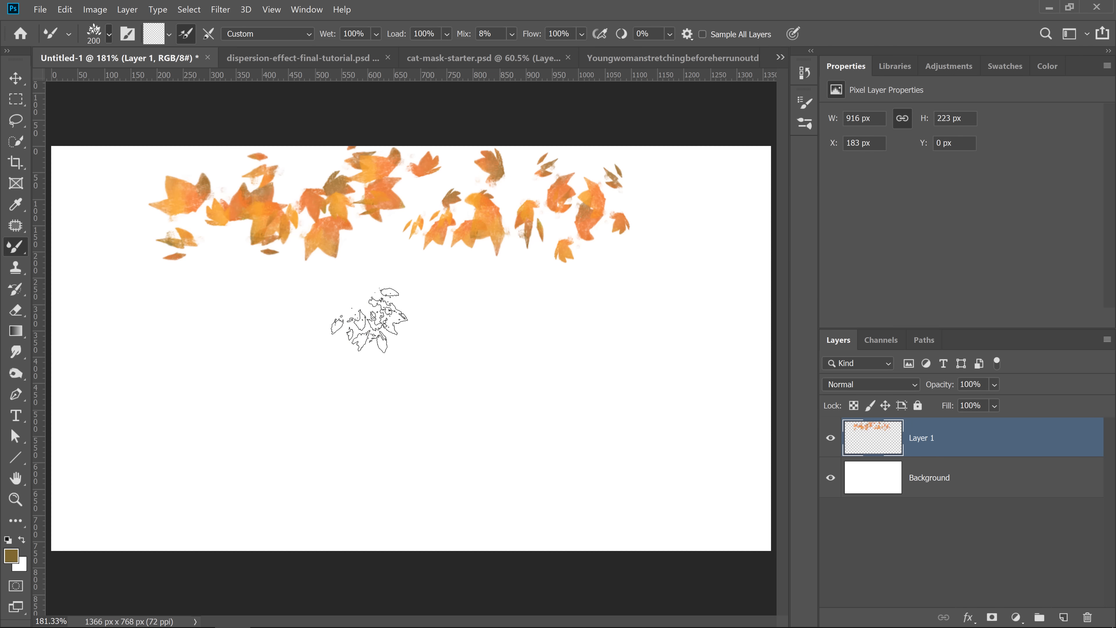
pyautogui.moveTo(378, 334); pyautogui.dragTo(551, 332)
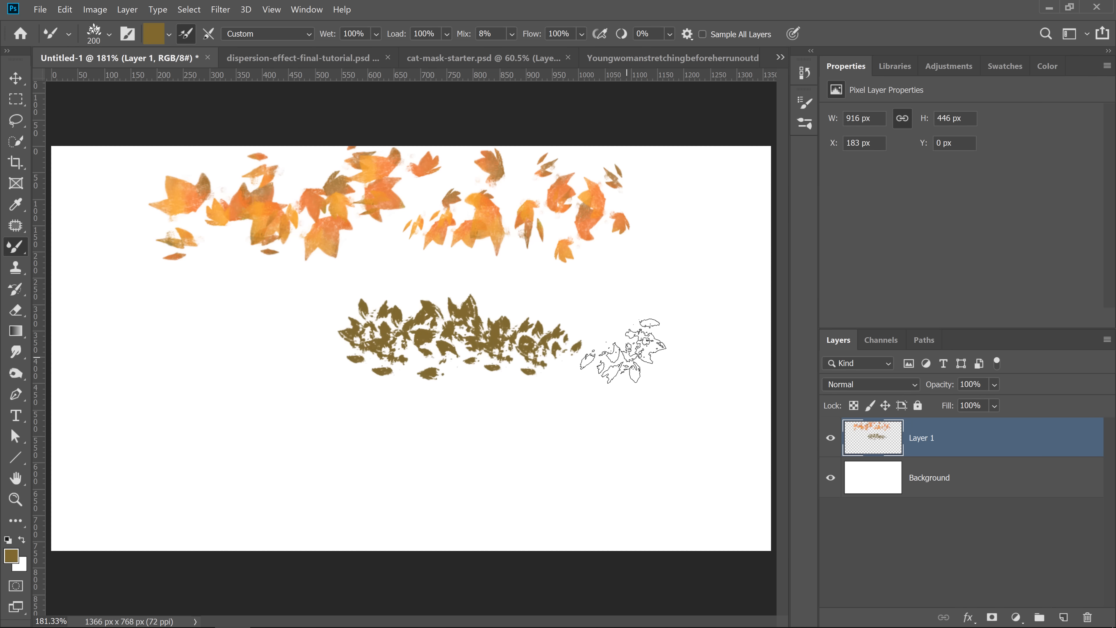
# - Cycle forward to the 306 px foliage brush and paint a wide mass of leaves over the middle of the canvas
pyautogui.press('.')
pyautogui.press('.')
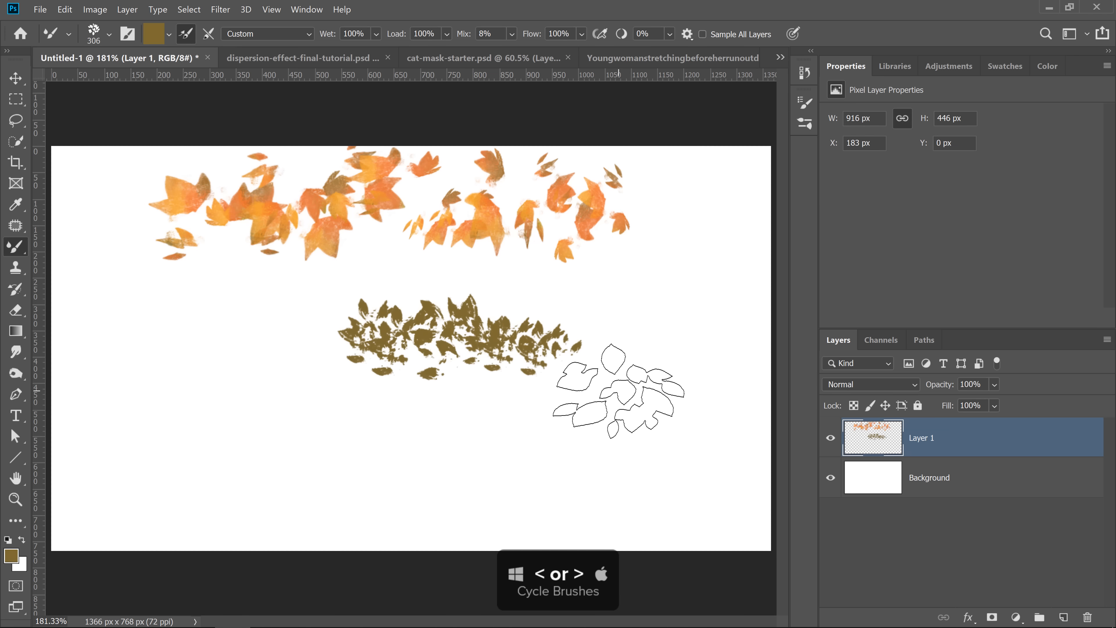
pyautogui.moveTo(618, 391)
pyautogui.mouseDown()
pyautogui.moveTo(517, 399)
pyautogui.moveTo(271, 374)
pyautogui.mouseUp()
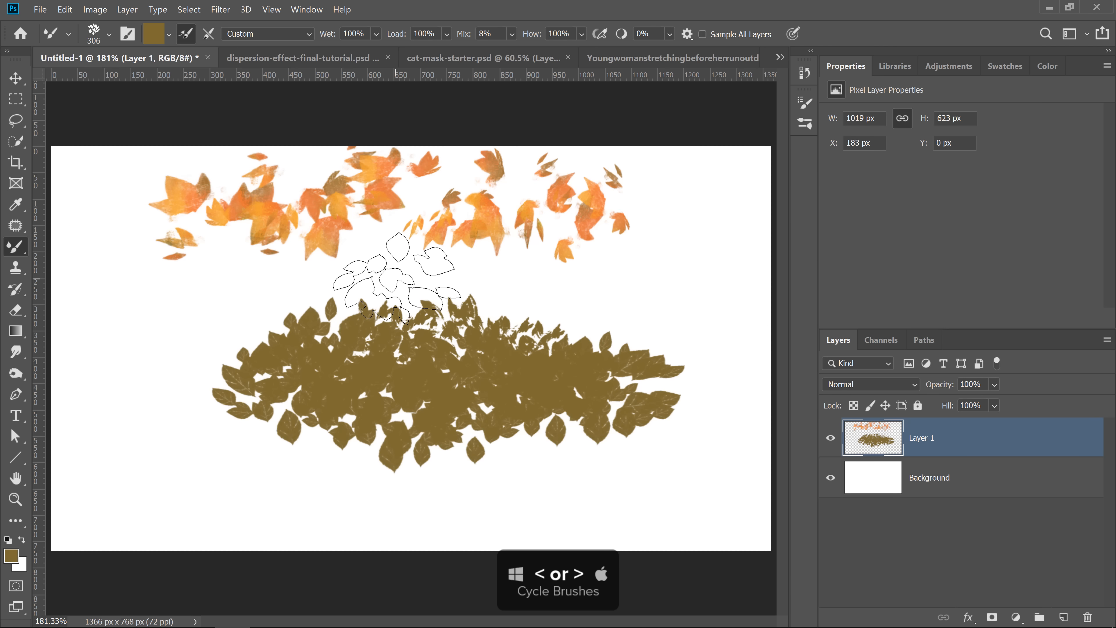
# - Cycle through neighbouring concept brushes and paint overlapping leaf, plant and short-dash strokes around the foliage, out to the canvas's right edge
pyautogui.press('.')
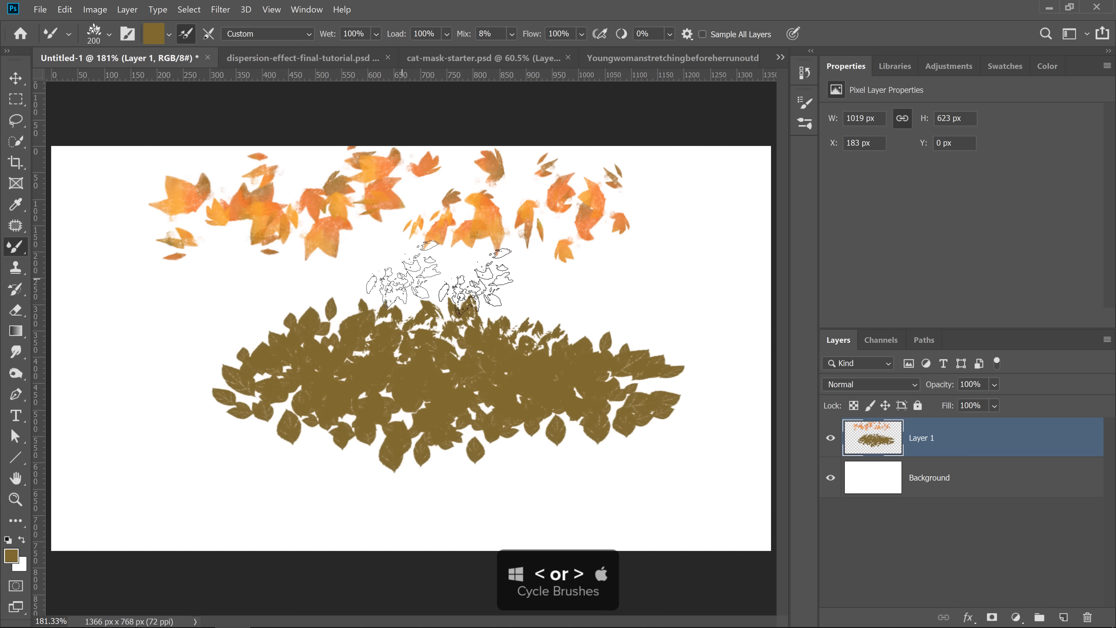
pyautogui.click(621, 285)
pyautogui.moveTo(395, 278); pyautogui.dragTo(225, 292)
pyautogui.press(',')
pyautogui.press(',')
pyautogui.press('.')
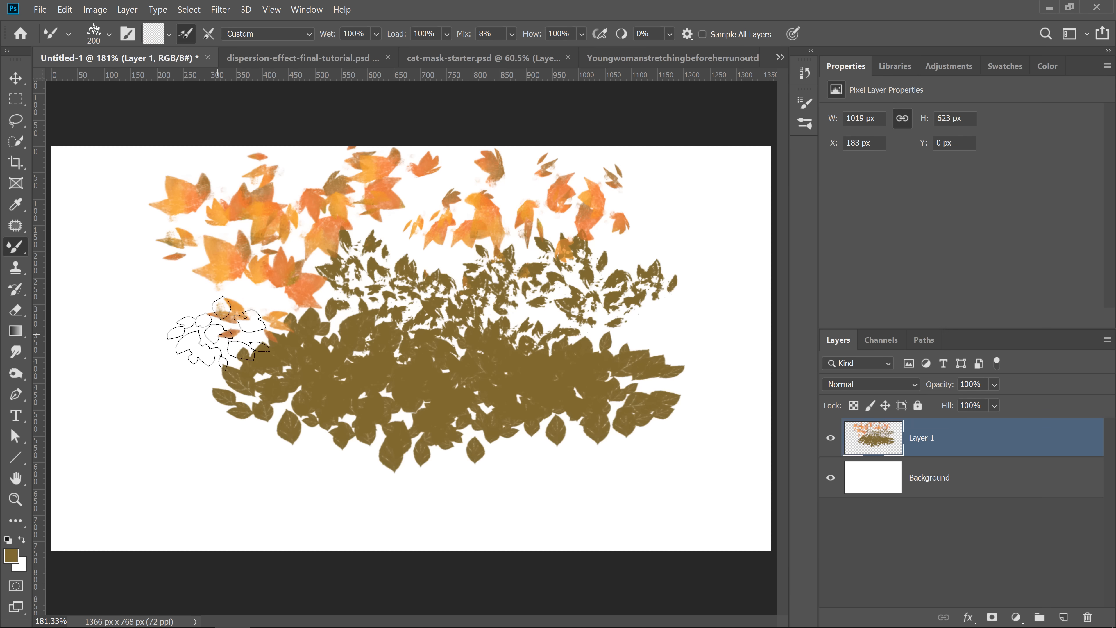
pyautogui.moveTo(215, 333); pyautogui.dragTo(339, 365)
pyautogui.press('.')
pyautogui.moveTo(354, 411); pyautogui.dragTo(559, 391)
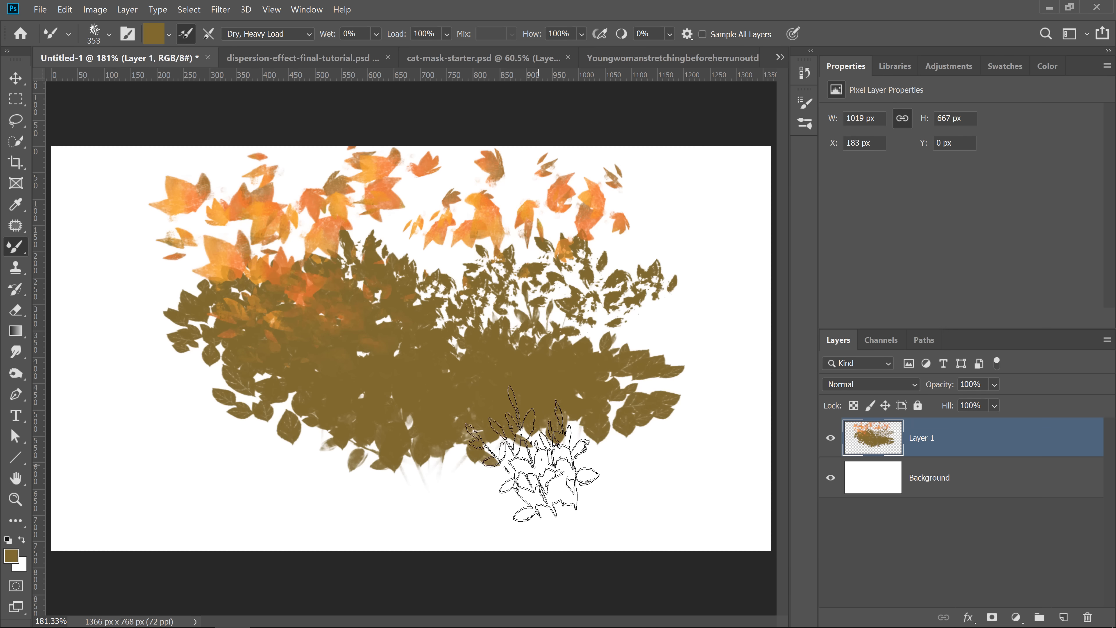
pyautogui.moveTo(554, 477)
pyautogui.mouseDown()
pyautogui.moveTo(730, 442)
pyautogui.moveTo(685, 313)
pyautogui.moveTo(704, 281)
pyautogui.mouseUp()
pyautogui.press('.')
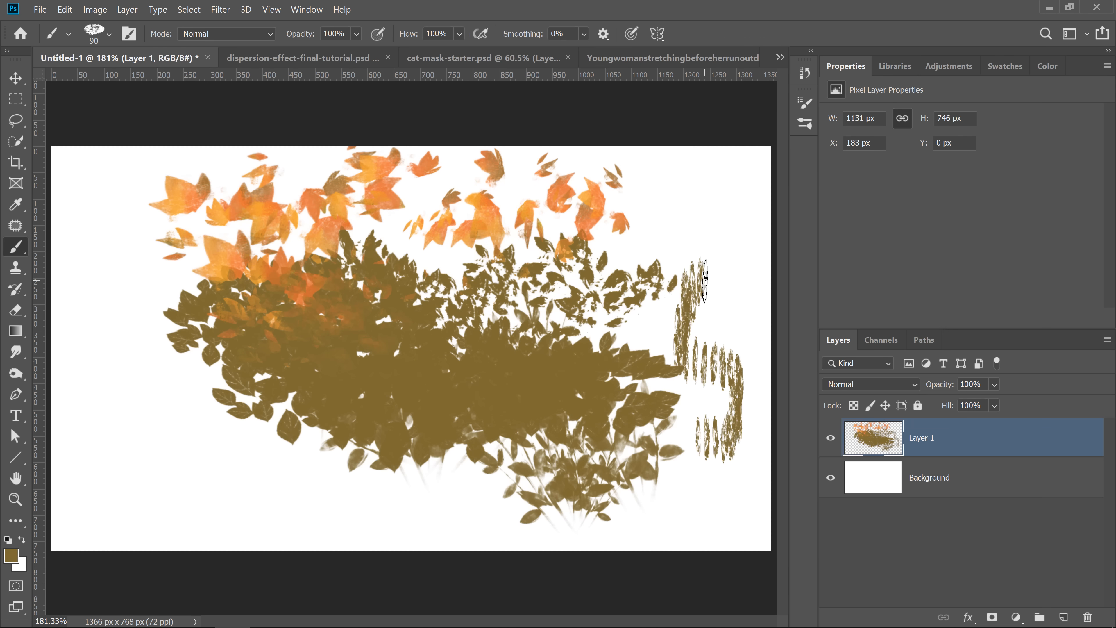
# - Hide Layer 1 and paint black clouds across a new layer with the 775 px Clouds Scatter concept brush and default colors
pyautogui.click(831, 438)
pyautogui.click(1063, 617)
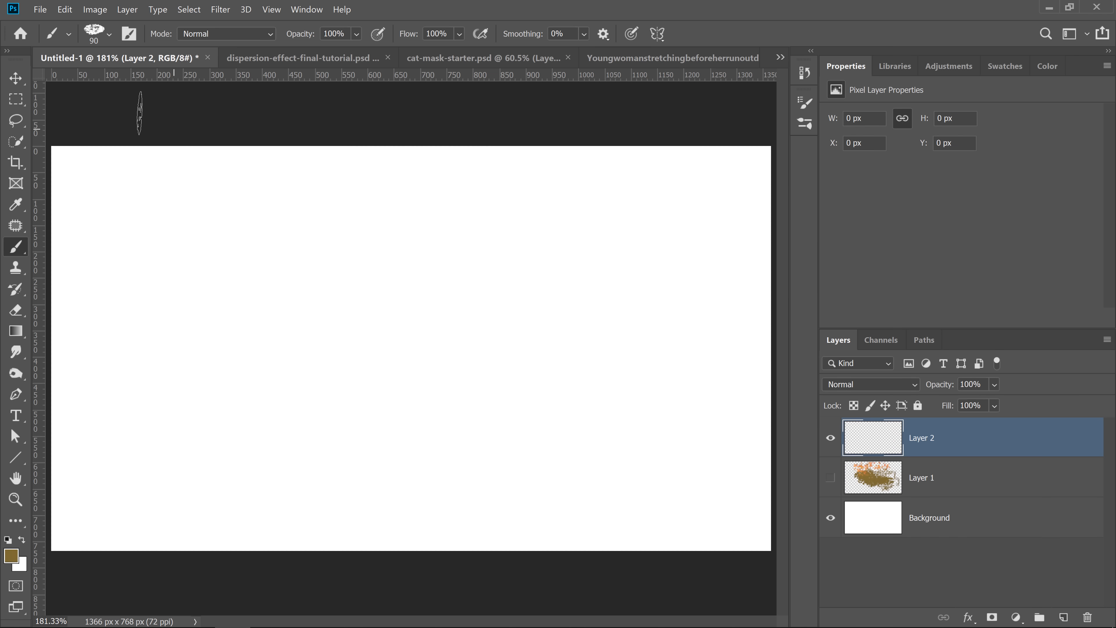
pyautogui.click(111, 37)
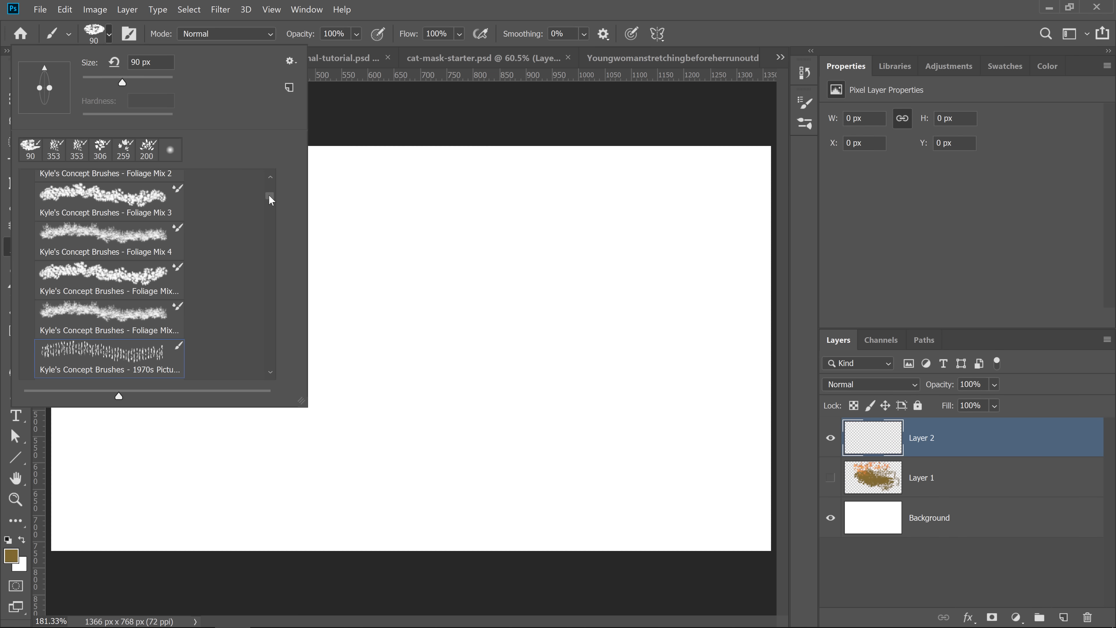
pyautogui.moveTo(270, 196); pyautogui.dragTo(272, 222)
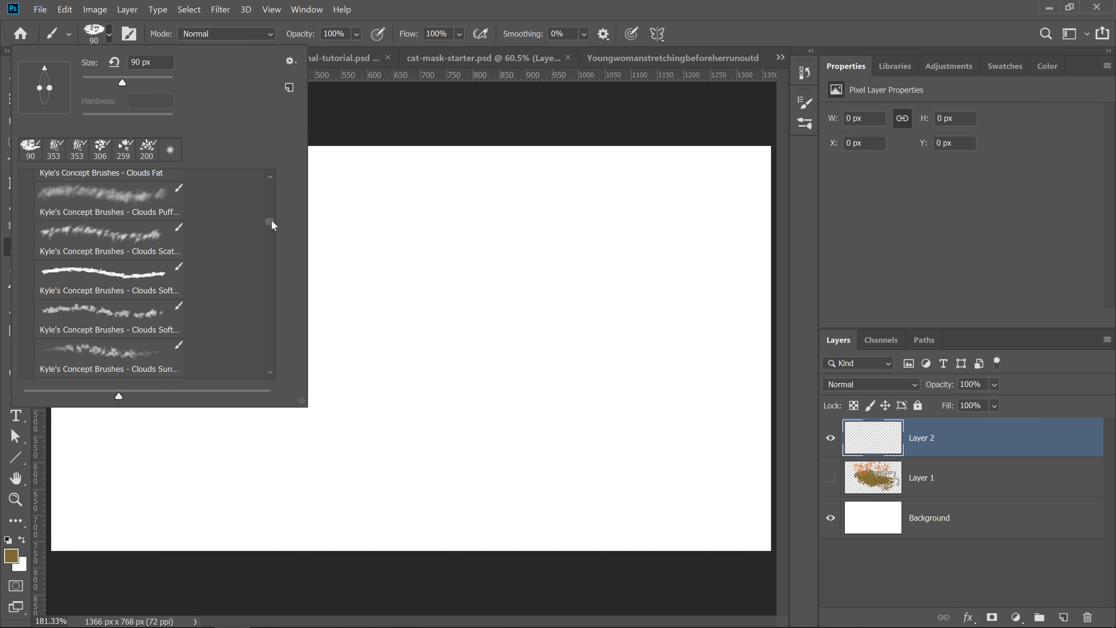
pyautogui.doubleClick(135, 236)
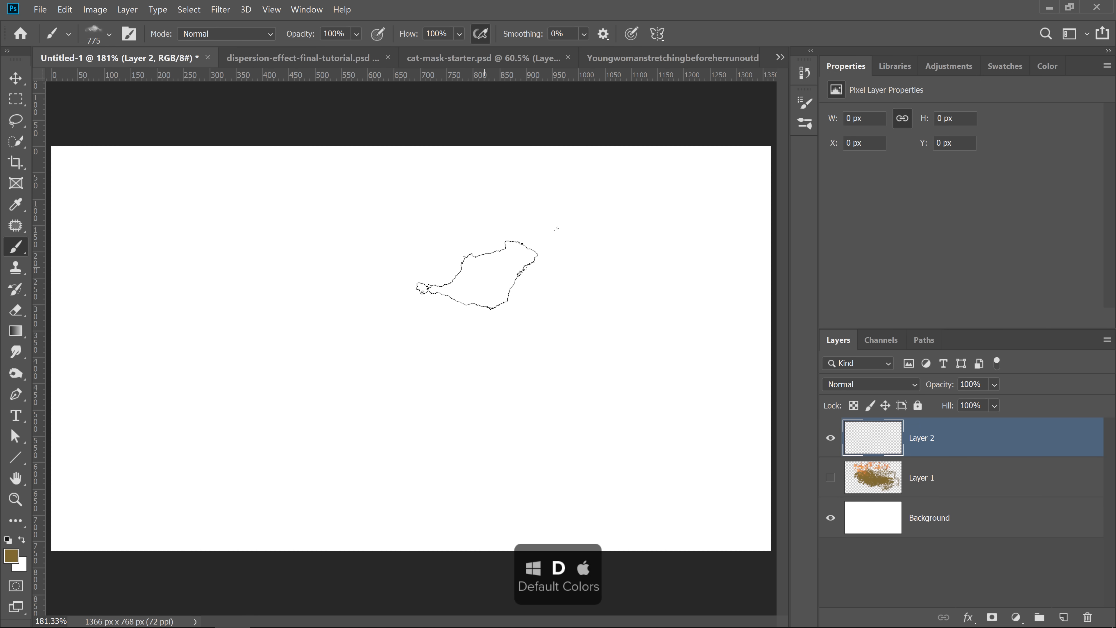
pyautogui.moveTo(476, 274)
pyautogui.mouseDown()
pyautogui.moveTo(311, 262)
pyautogui.moveTo(510, 286)
pyautogui.moveTo(486, 349)
pyautogui.moveTo(569, 323)
pyautogui.mouseUp()
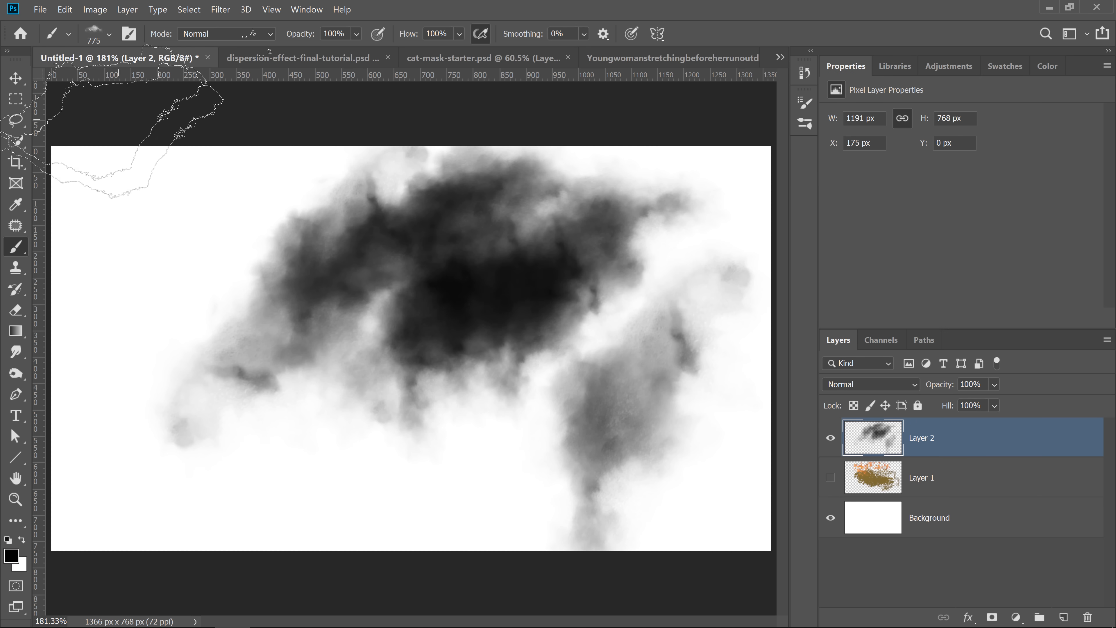
# - Paint a web of cracks over the lower part of the dark cloud with the 503 px Crazy Cracks concept brush
pyautogui.click(109, 35)
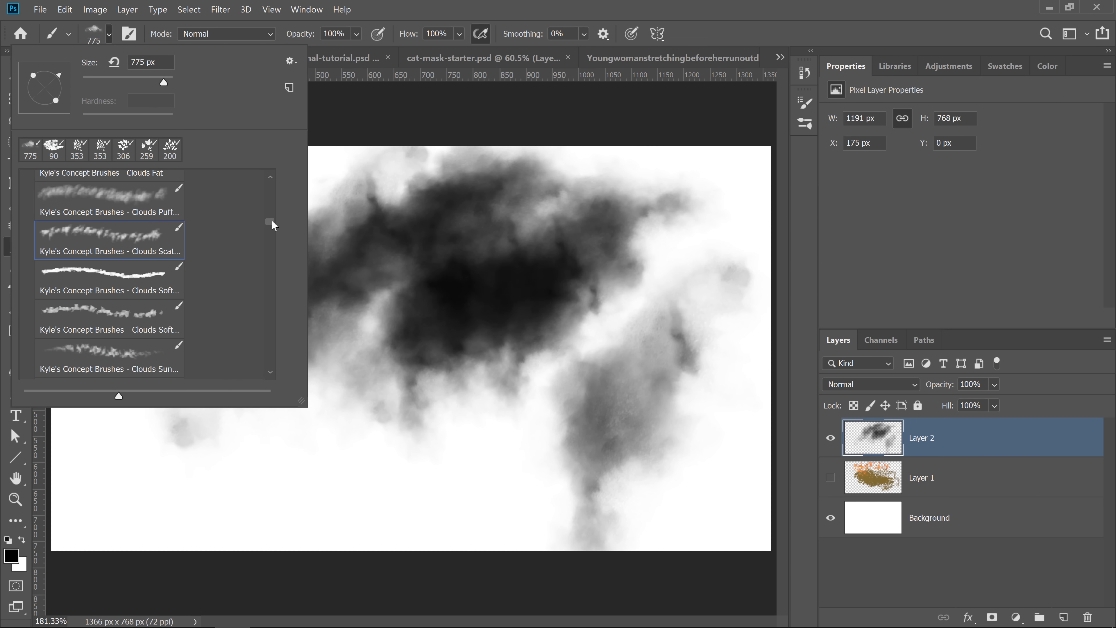
pyautogui.moveTo(273, 221); pyautogui.dragTo(275, 230)
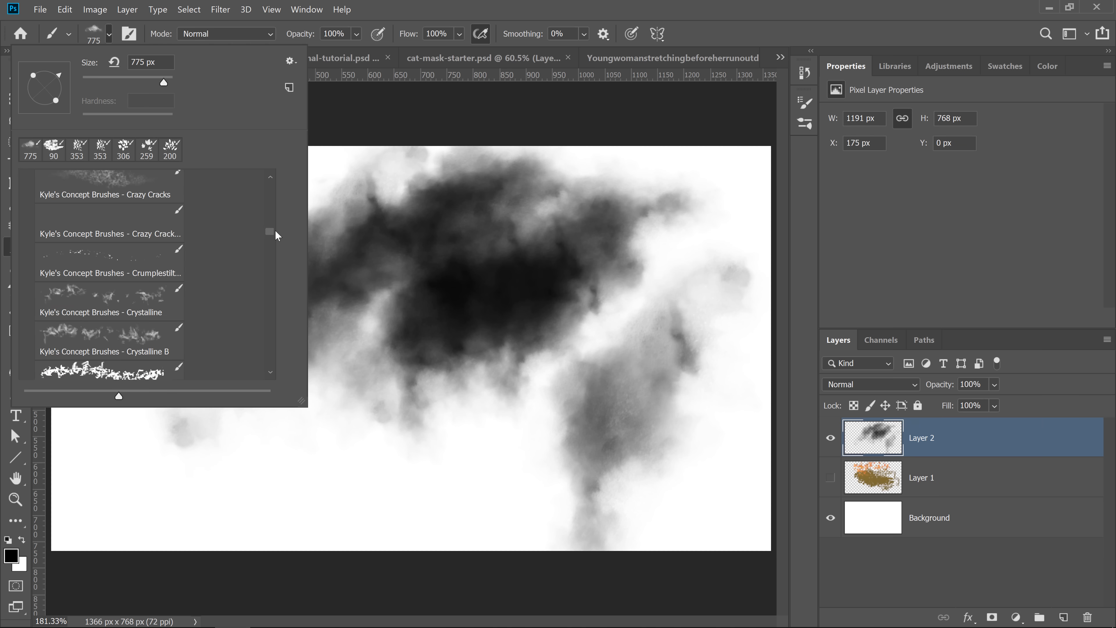
pyautogui.click(132, 229)
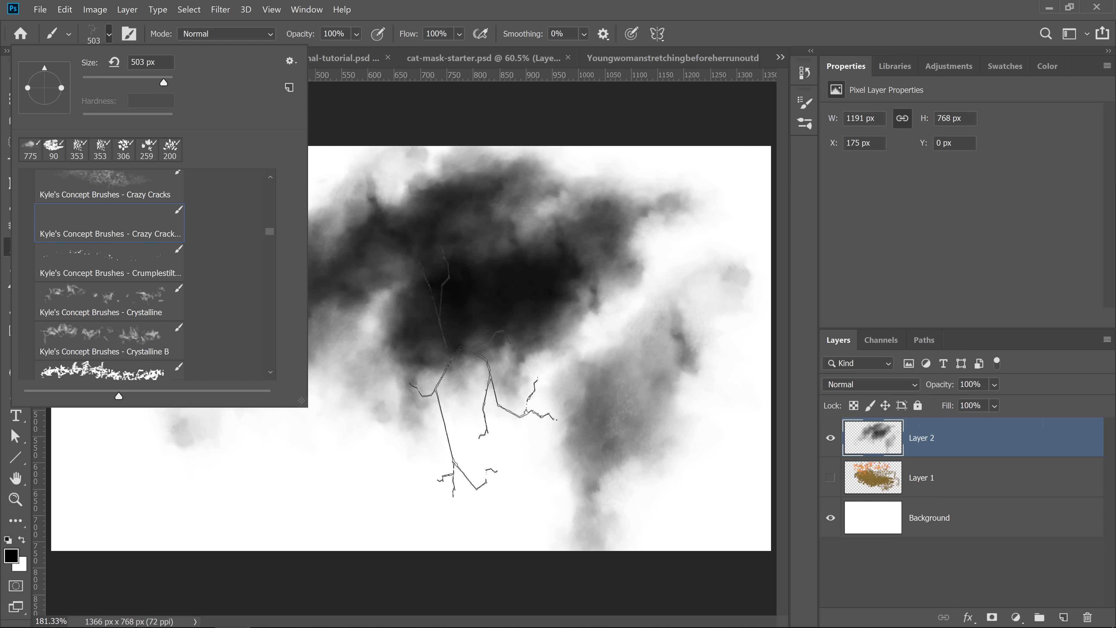
pyautogui.moveTo(483, 371)
pyautogui.mouseDown()
pyautogui.moveTo(615, 382)
pyautogui.moveTo(301, 382)
pyautogui.moveTo(591, 334)
pyautogui.moveTo(508, 309)
pyautogui.moveTo(427, 307)
pyautogui.mouseUp()
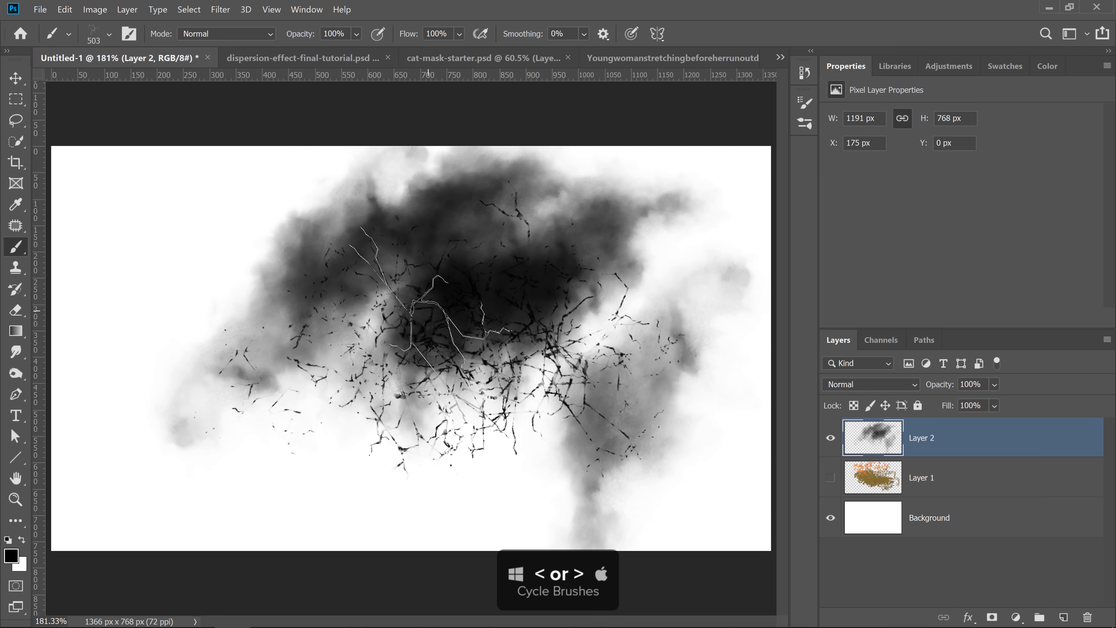
# - Set the crack brush to 668 px and stamp one large branching crack at the cloud's upper left
pyautogui.press(']')
pyautogui.press(']')
pyautogui.press(']')
pyautogui.click(258, 245)
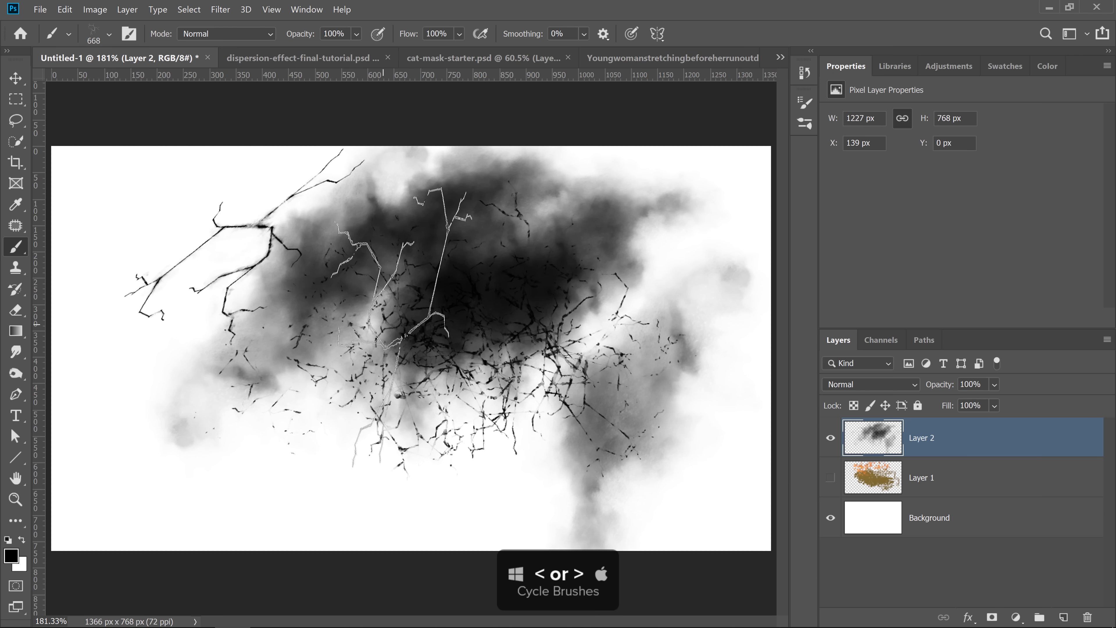
# - Stamp several more large branching cracks with the 668 px crack brush above, below and to the right of the dark cloud
pyautogui.click(383, 324)
pyautogui.click(442, 152)
pyautogui.click(449, 484)
pyautogui.click(609, 324)
pyautogui.click(620, 389)
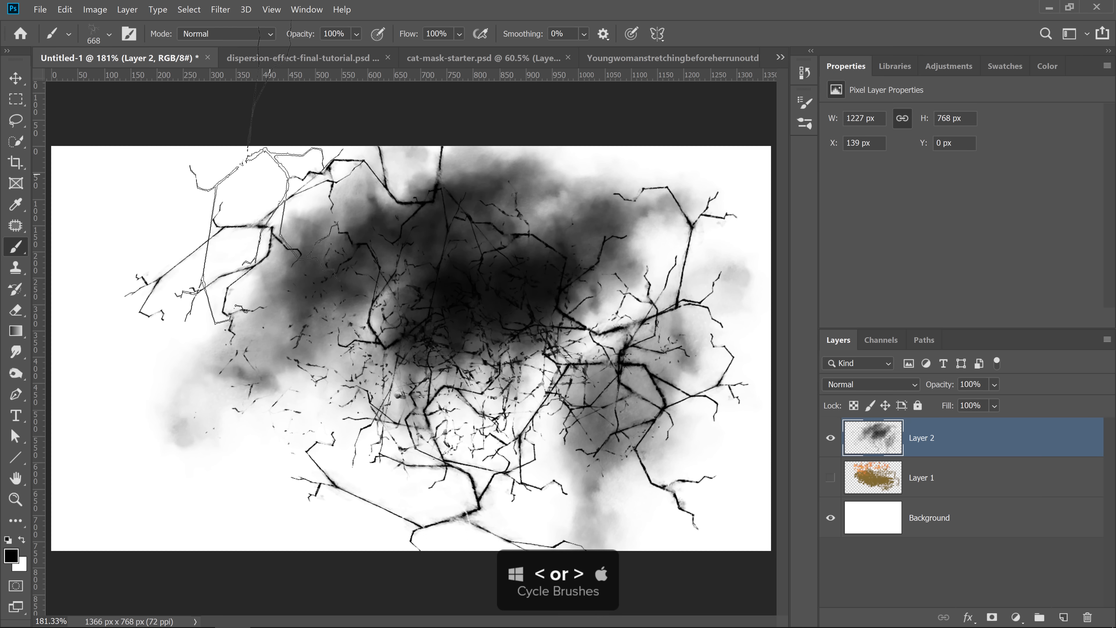
# - Hide Layer 2 and scatter black flakes across a new layer with a 775 px Snowfall Mixed concept brush
pyautogui.click(830, 437)
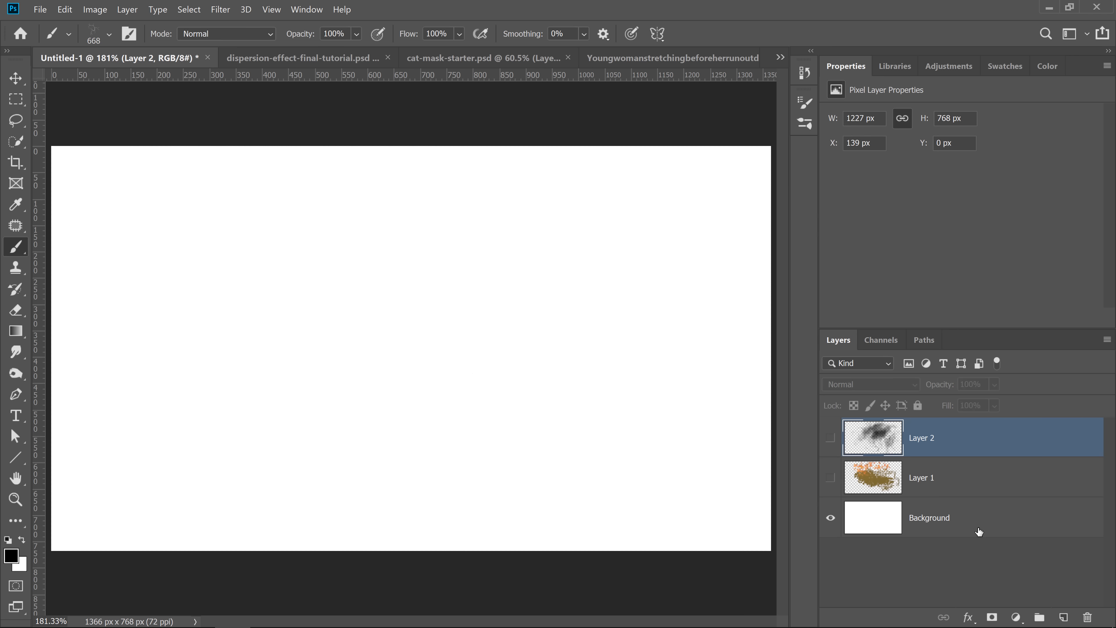
pyautogui.click(1063, 617)
pyautogui.click(109, 34)
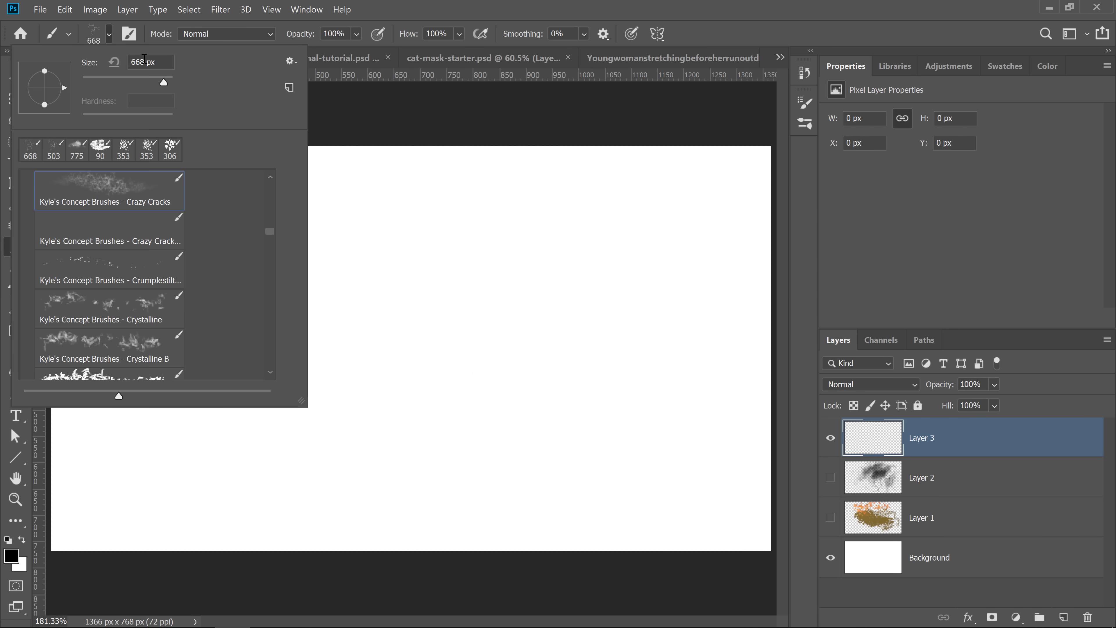
pyautogui.moveTo(268, 232); pyautogui.dragTo(284, 343)
pyautogui.click(136, 288)
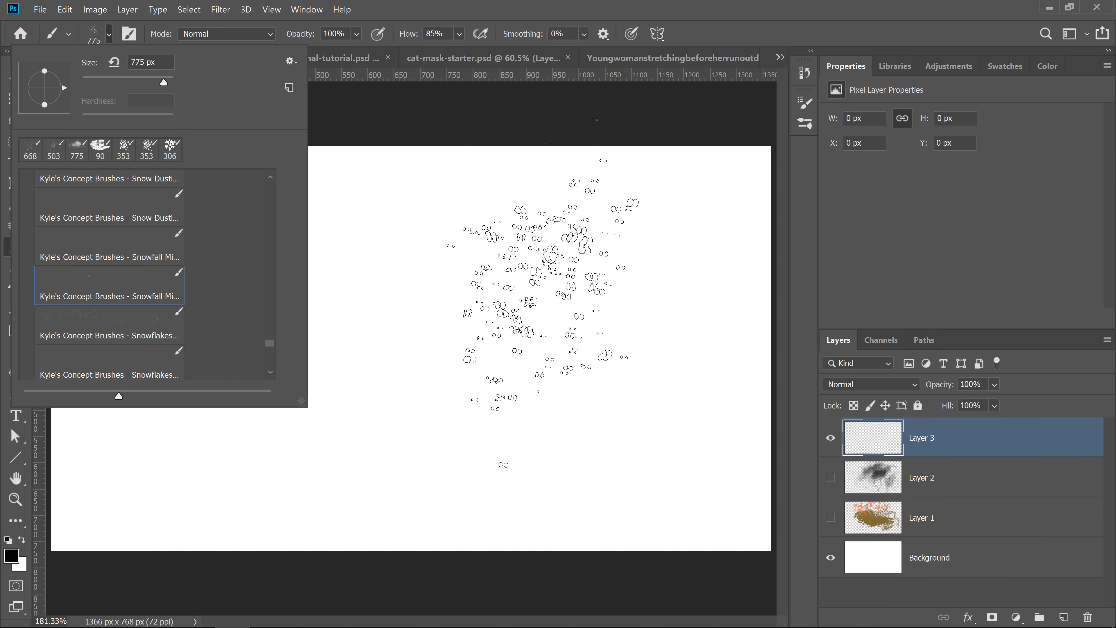
pyautogui.click(527, 312)
pyautogui.moveTo(527, 312)
pyautogui.mouseDown()
pyautogui.moveTo(486, 336)
pyautogui.moveTo(558, 348)
pyautogui.moveTo(418, 444)
pyautogui.moveTo(261, 141)
pyautogui.moveTo(549, 273)
pyautogui.mouseUp()
# - Shrink the snowfall brush to 175 px
pyautogui.press('[')
pyautogui.press('[')
pyautogui.press('[')
pyautogui.press('[')
pyautogui.press('[')
pyautogui.press('[')
pyautogui.press('[')
pyautogui.press('[')
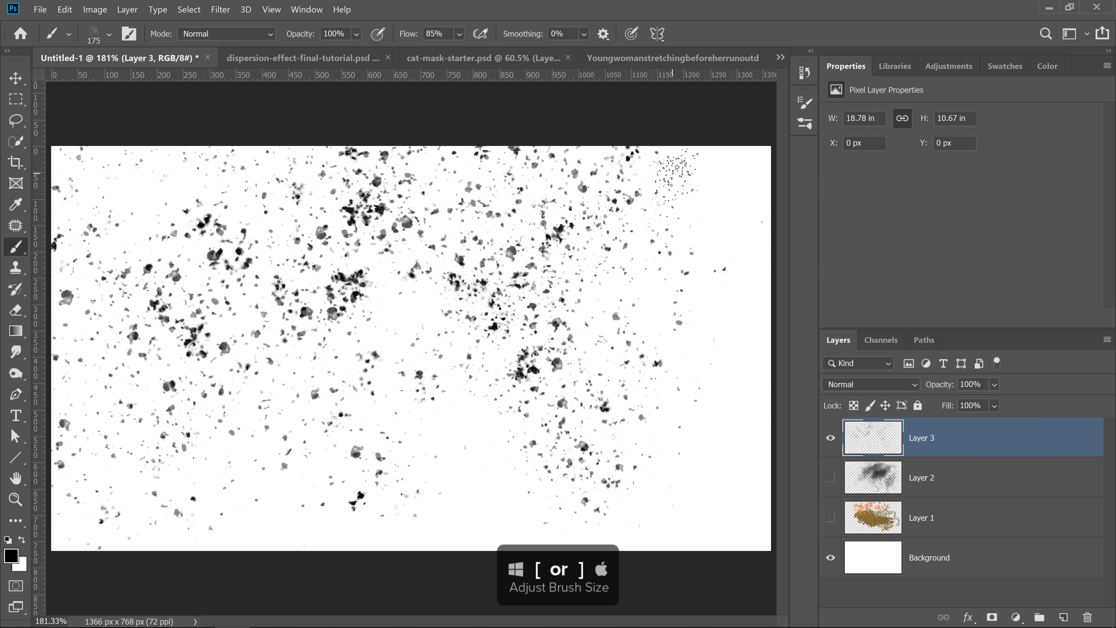
# - Enlarge the snowfall brush to 400 px and scatter more flakes over the canvas, including its sparse right side
pyautogui.press(']')
pyautogui.press(']')
pyautogui.press(']')
pyautogui.press(']')
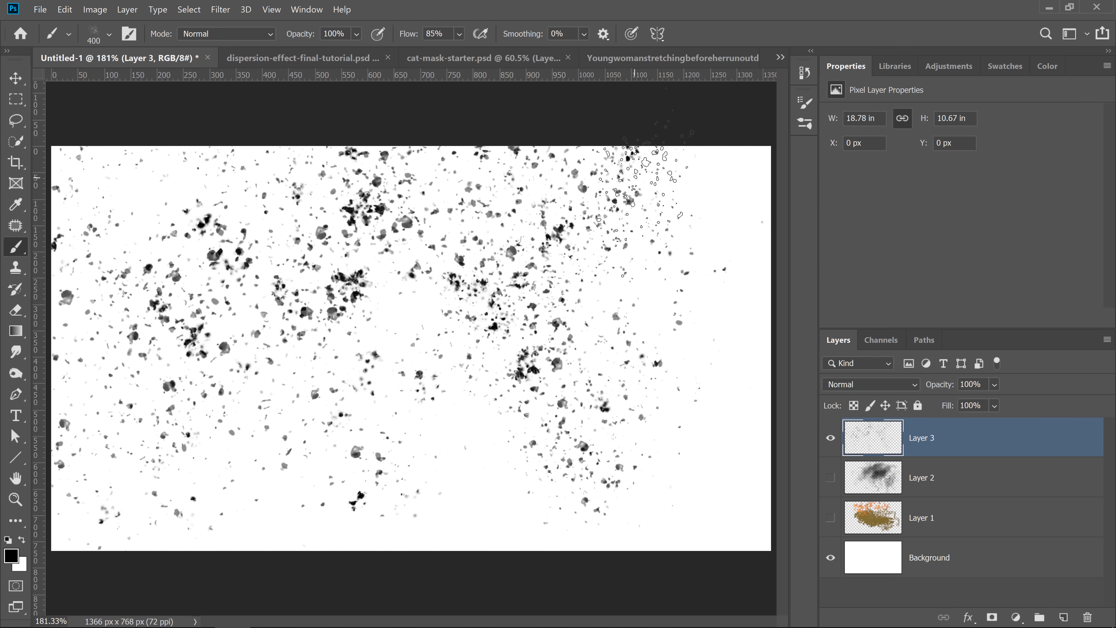
pyautogui.moveTo(642, 198)
pyautogui.mouseDown()
pyautogui.moveTo(708, 169)
pyautogui.moveTo(727, 287)
pyautogui.moveTo(732, 507)
pyautogui.moveTo(436, 519)
pyautogui.moveTo(82, 277)
pyautogui.mouseUp()
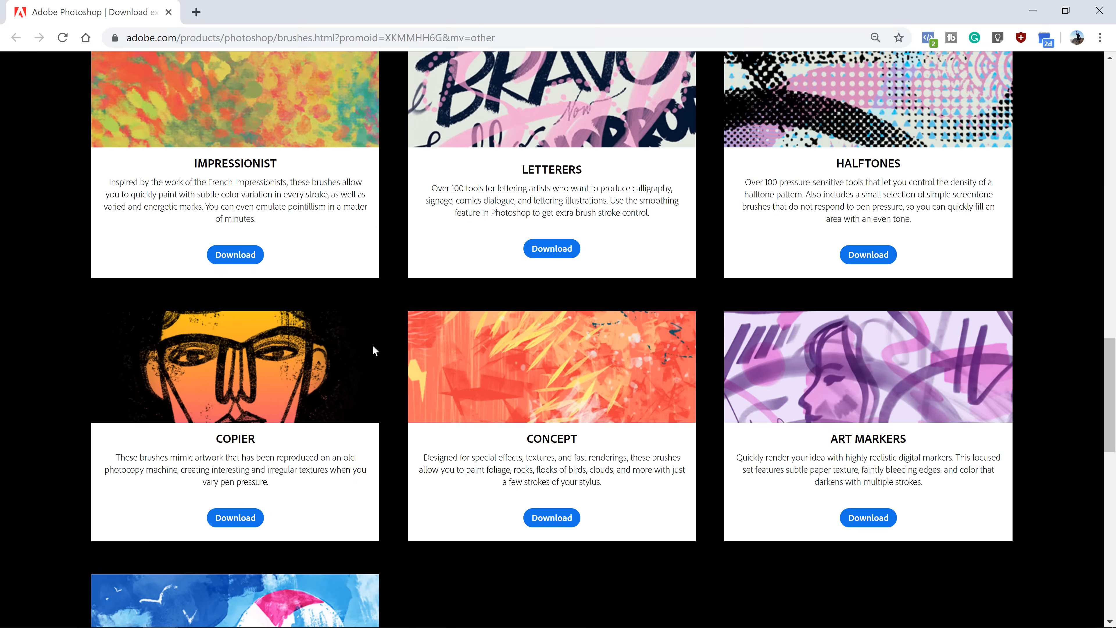
# - Look over the available brush sets on Adobe's Photoshop brushes download page in the browser
pyautogui.scroll(-5, 417, 362)
pyautogui.scroll(10, 405, 367)
pyautogui.scroll(15, 405, 364)
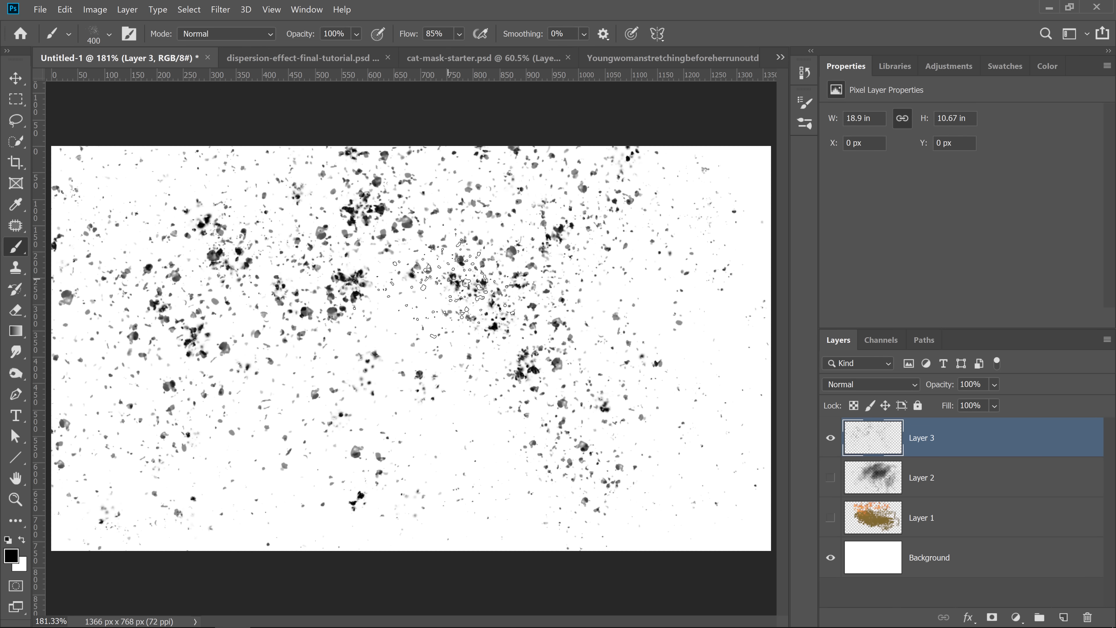
# - Hide Layer 3 and bring the saved libraries into view
pyautogui.click(830, 438)
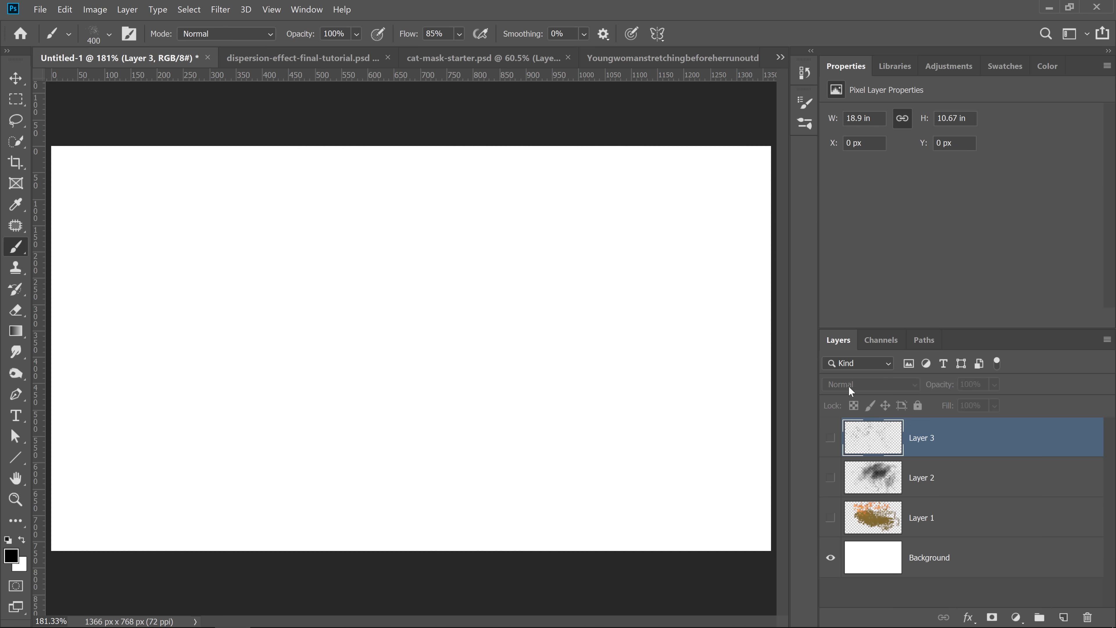
pyautogui.click(896, 68)
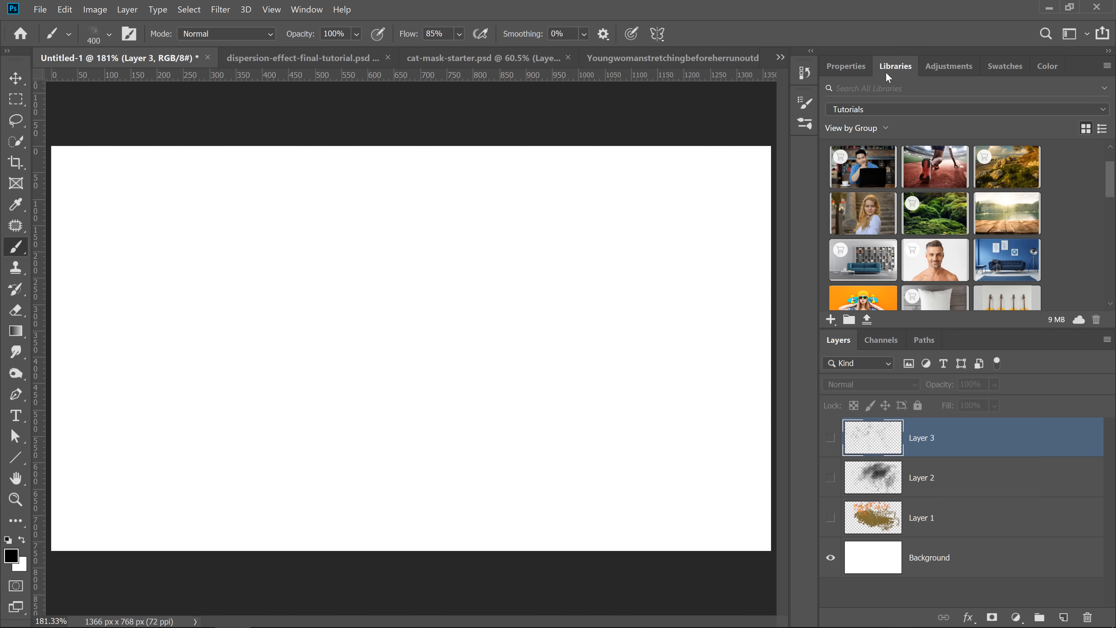
pyautogui.click(306, 10)
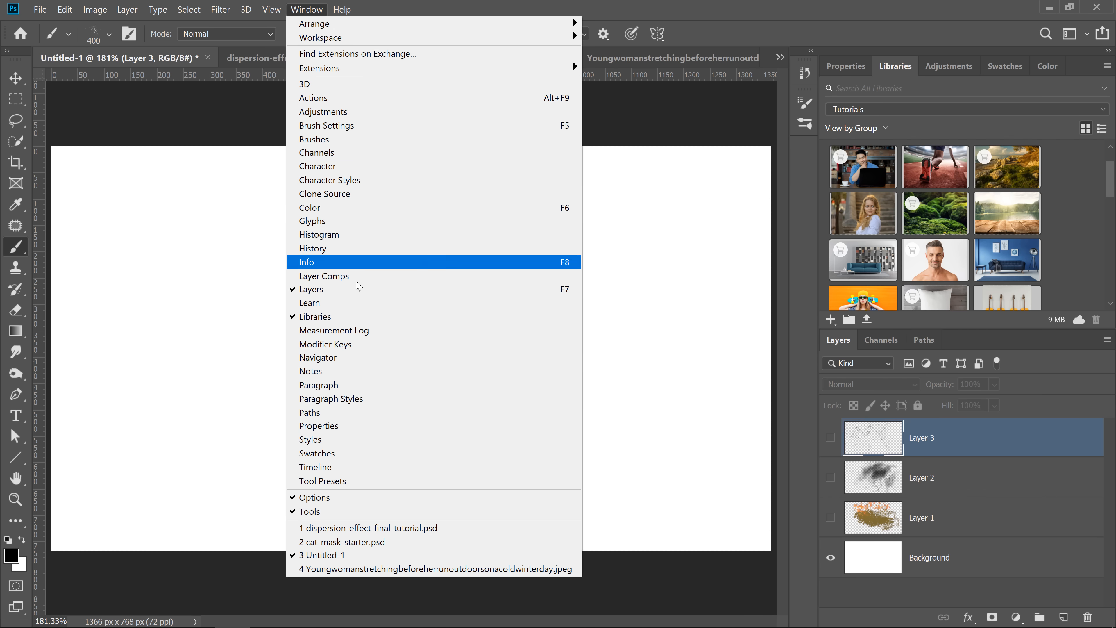
pyautogui.click(1080, 255)
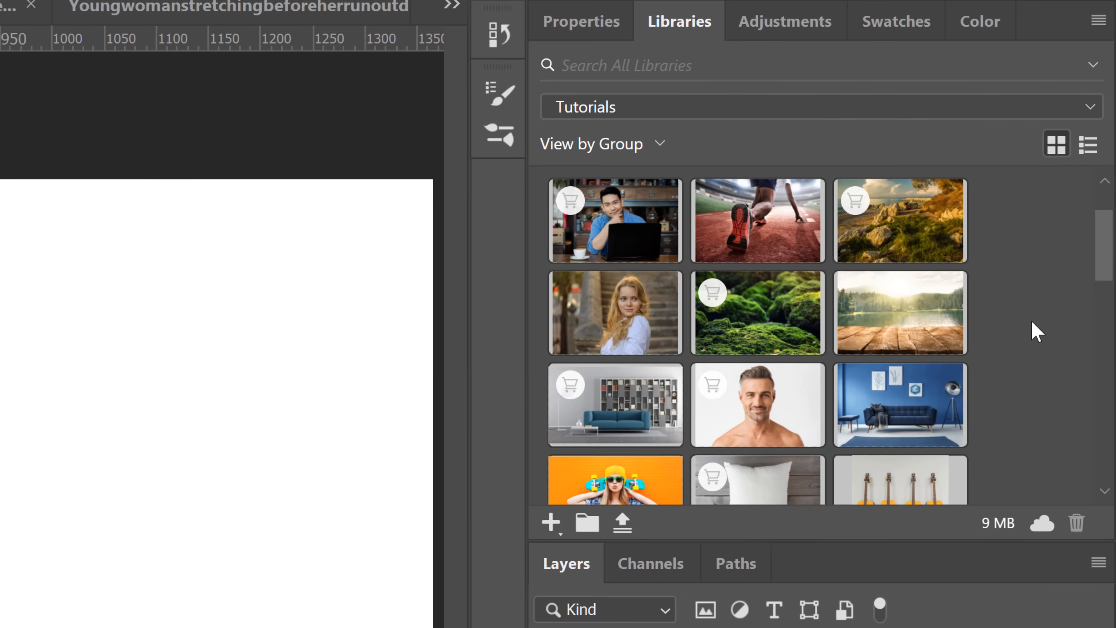
# - Create a new library named Favorite Brushes
pyautogui.click(1098, 19)
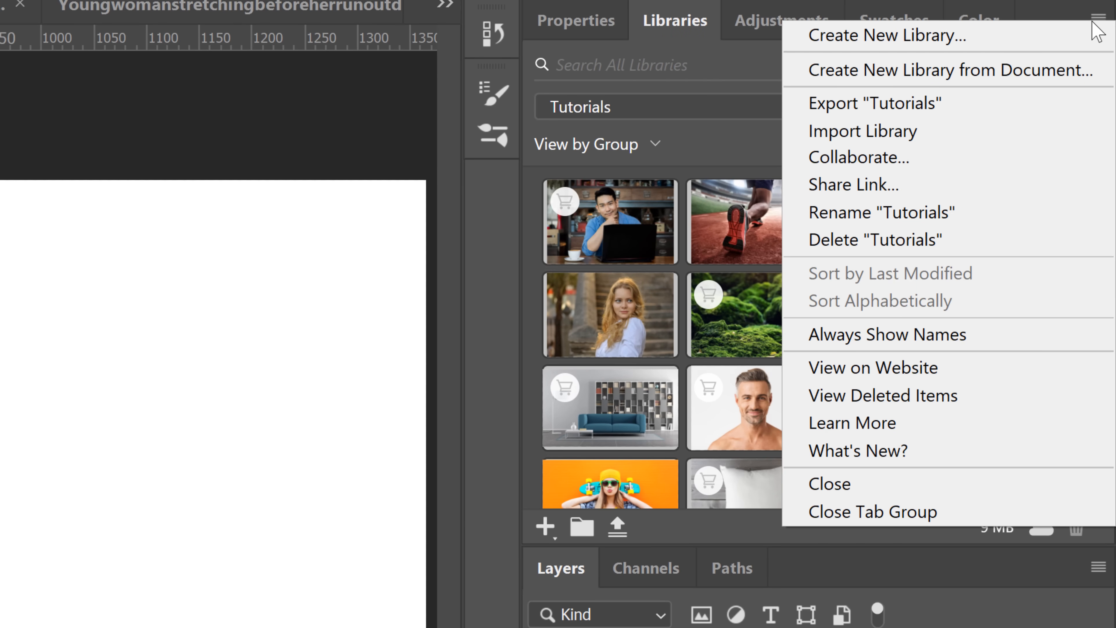
pyautogui.click(1090, 43)
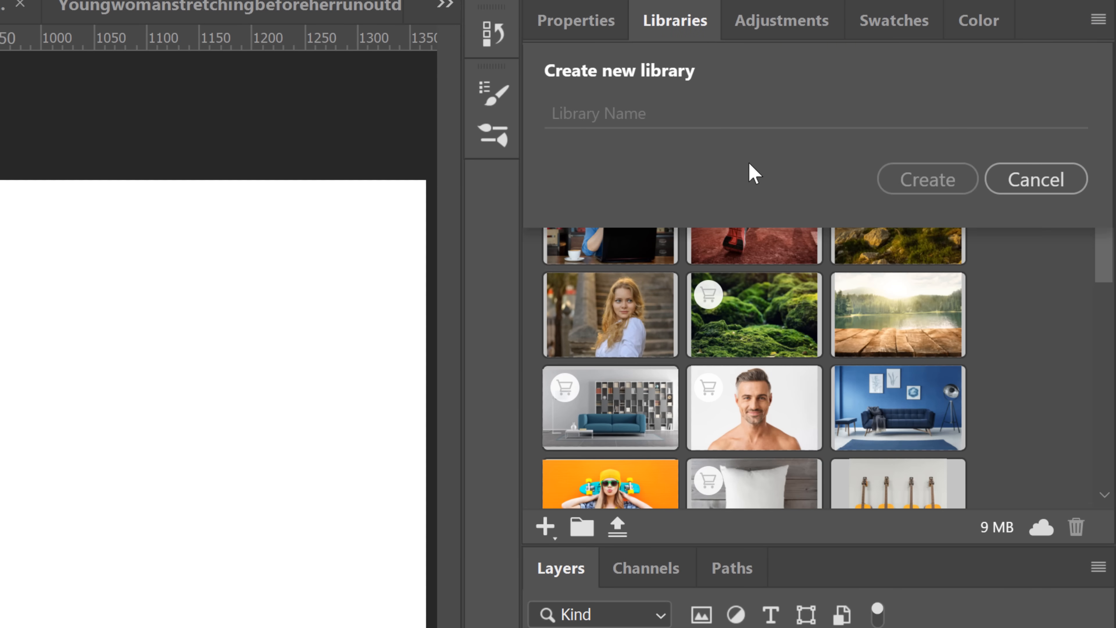
pyautogui.click(723, 114)
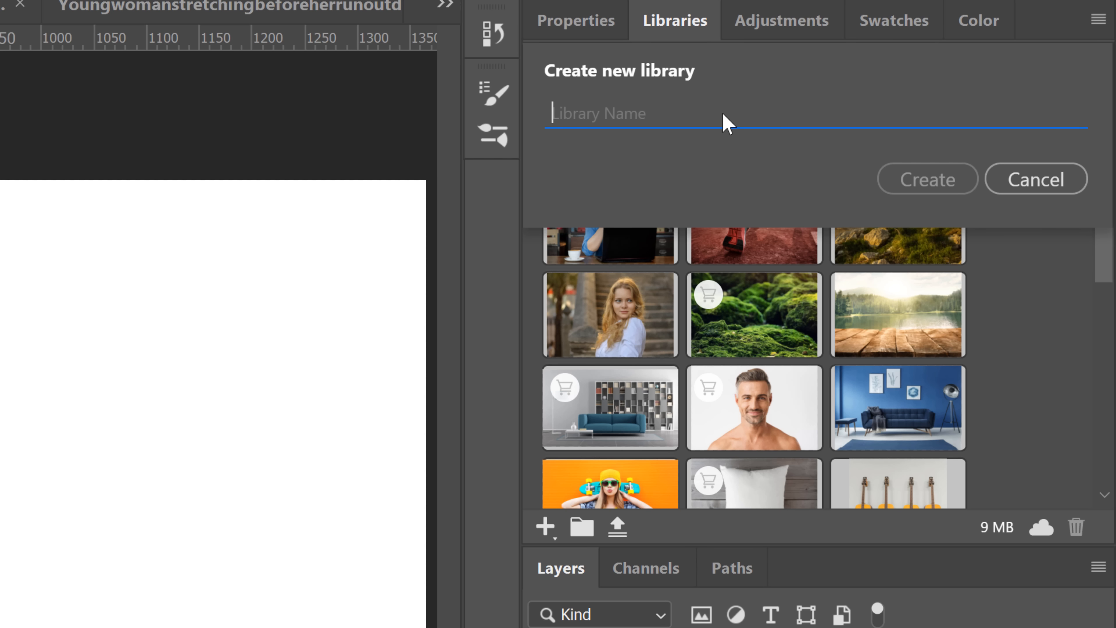
pyautogui.write('Favorit')
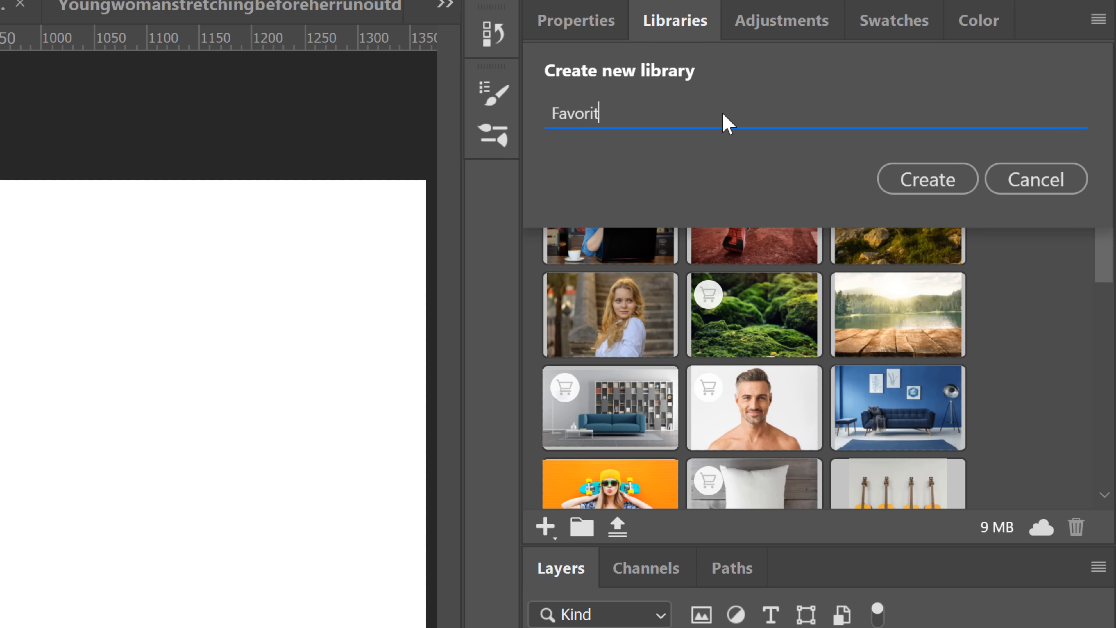
pyautogui.write('e Brushes')
pyautogui.press('Return')
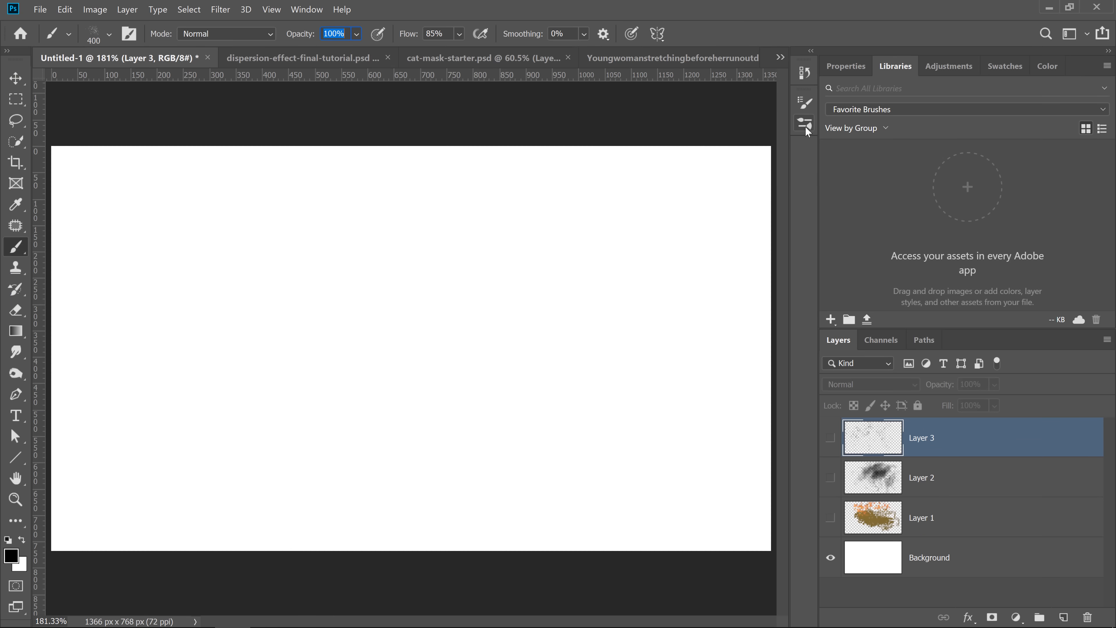
# - Add the Snowfall Mixed concept brush from the brush presets to the Favorite Brushes library
pyautogui.click(804, 124)
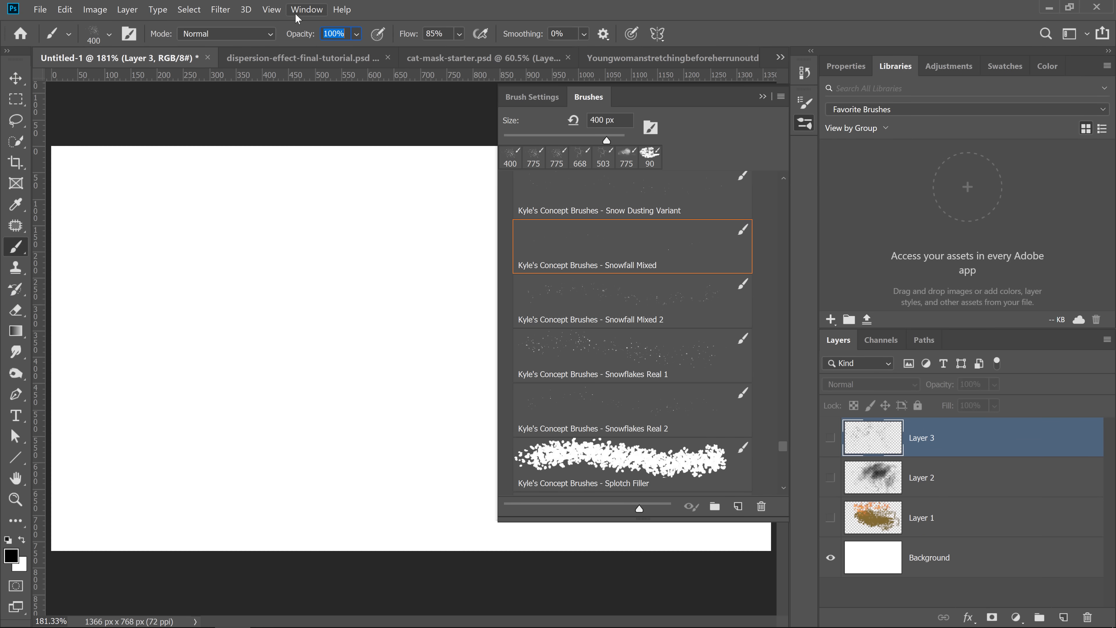
pyautogui.click(306, 9)
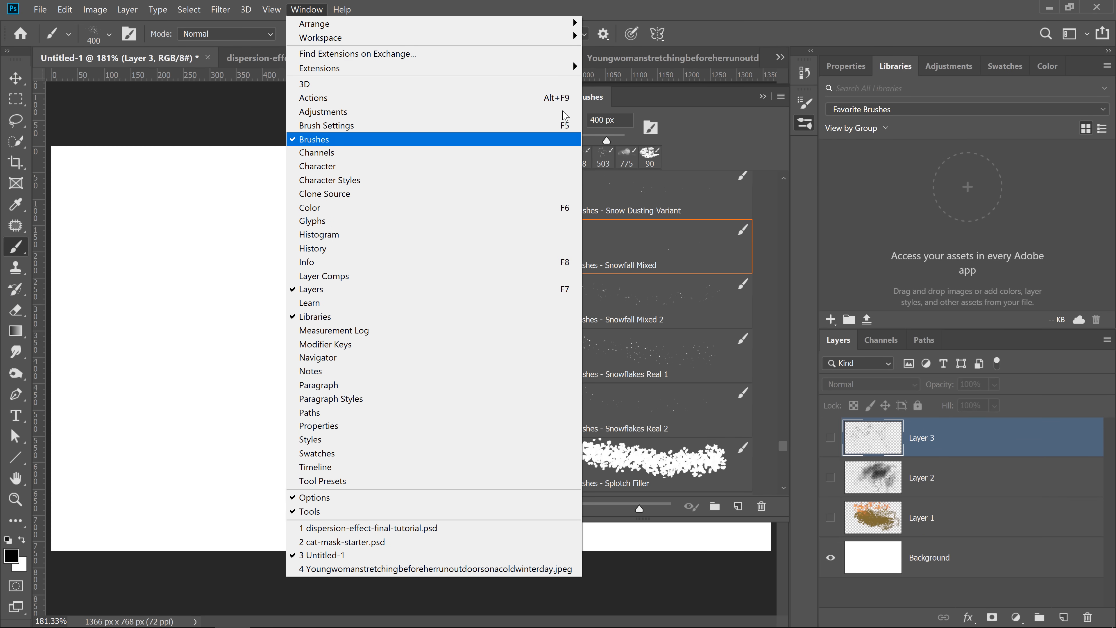
pyautogui.click(325, 140)
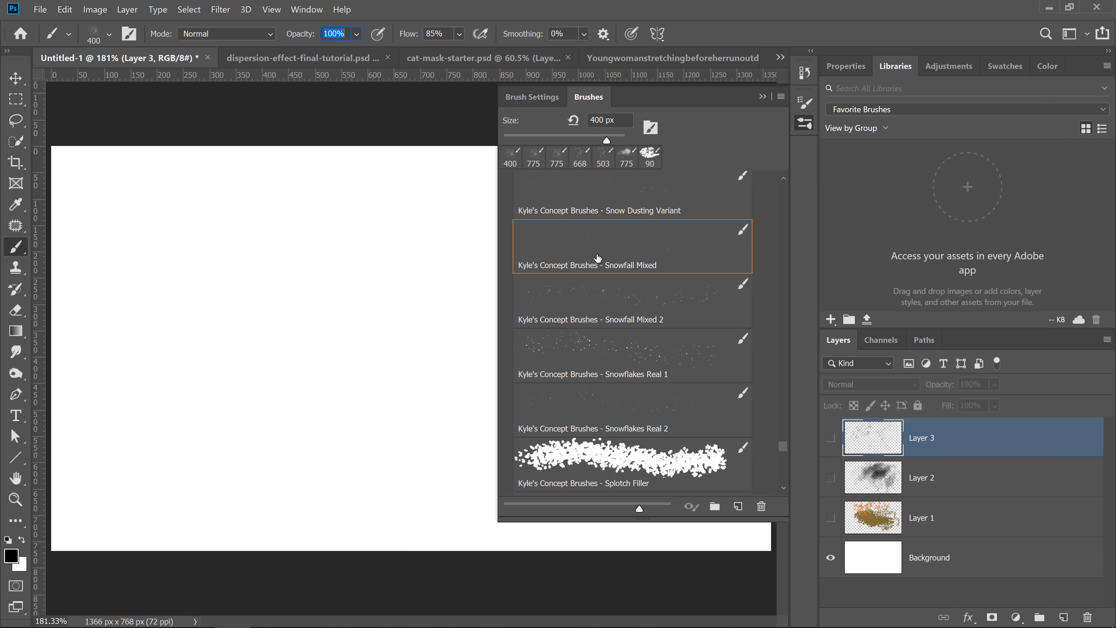
pyautogui.moveTo(594, 259)
pyautogui.mouseDown()
pyautogui.moveTo(712, 219)
pyautogui.moveTo(925, 219)
pyautogui.mouseUp()
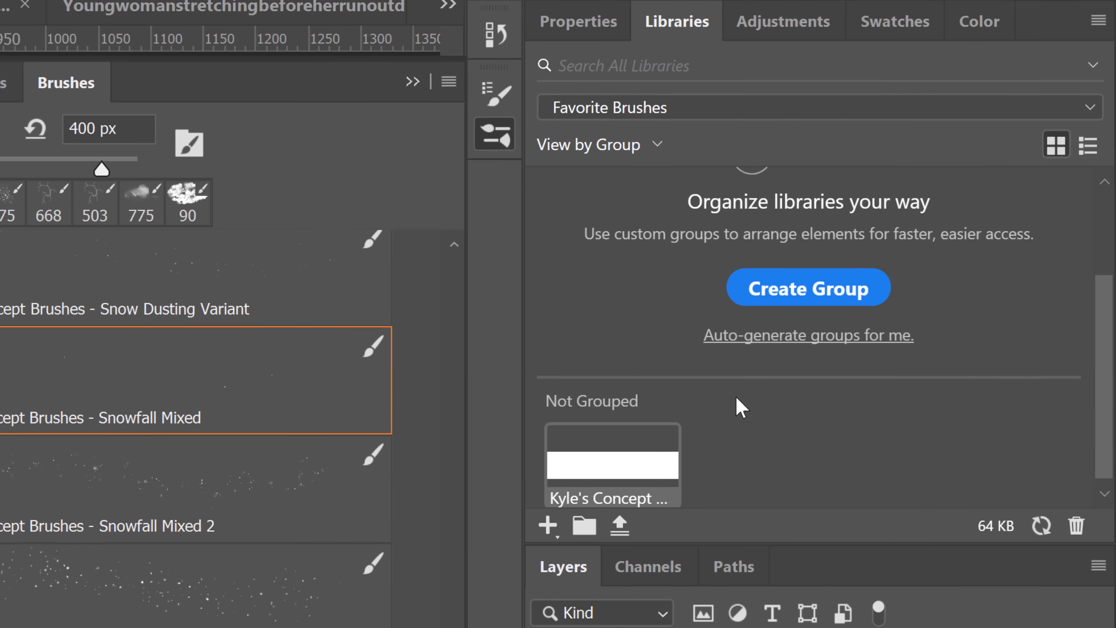
pyautogui.scroll(-1, 706, 445)
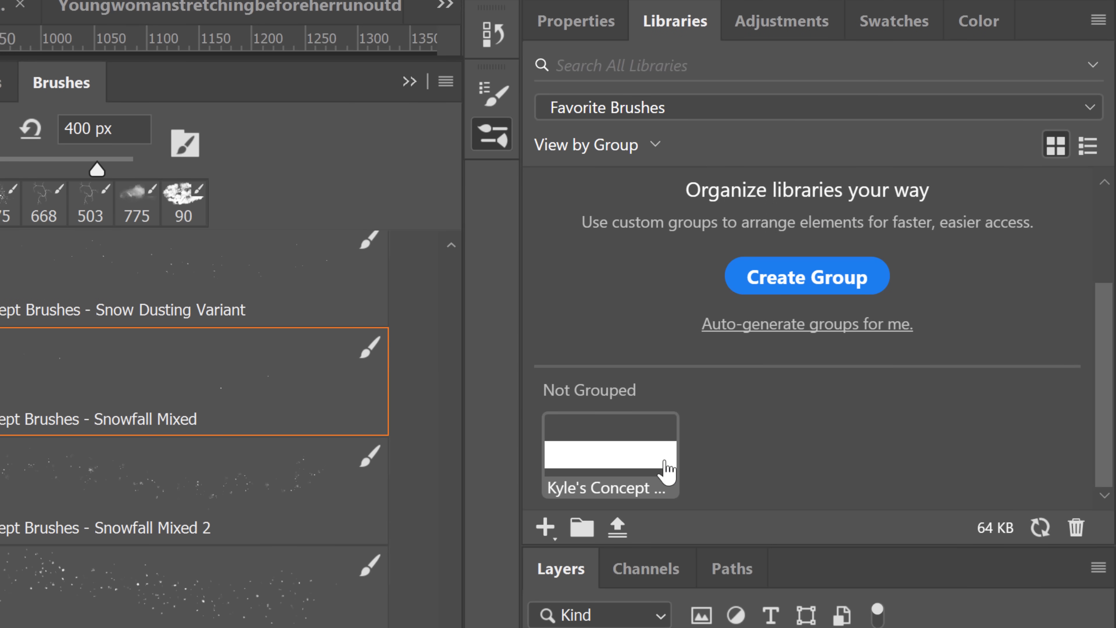
pyautogui.scroll(3, 791, 435)
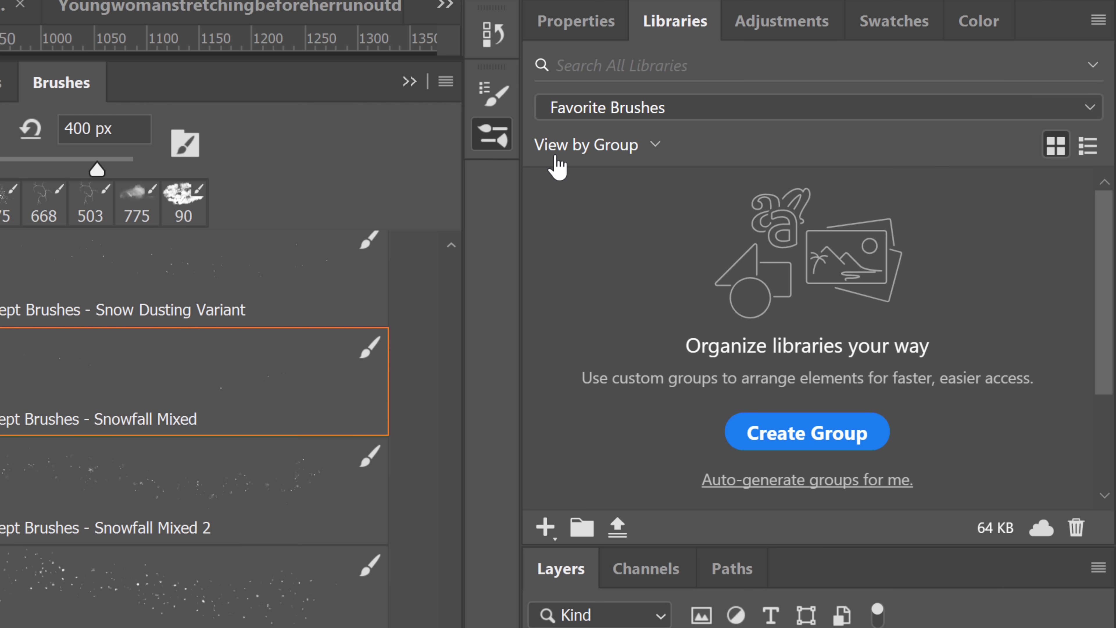
# - View the Favorite Brushes library by type and return to viewing it by group
pyautogui.click(555, 157)
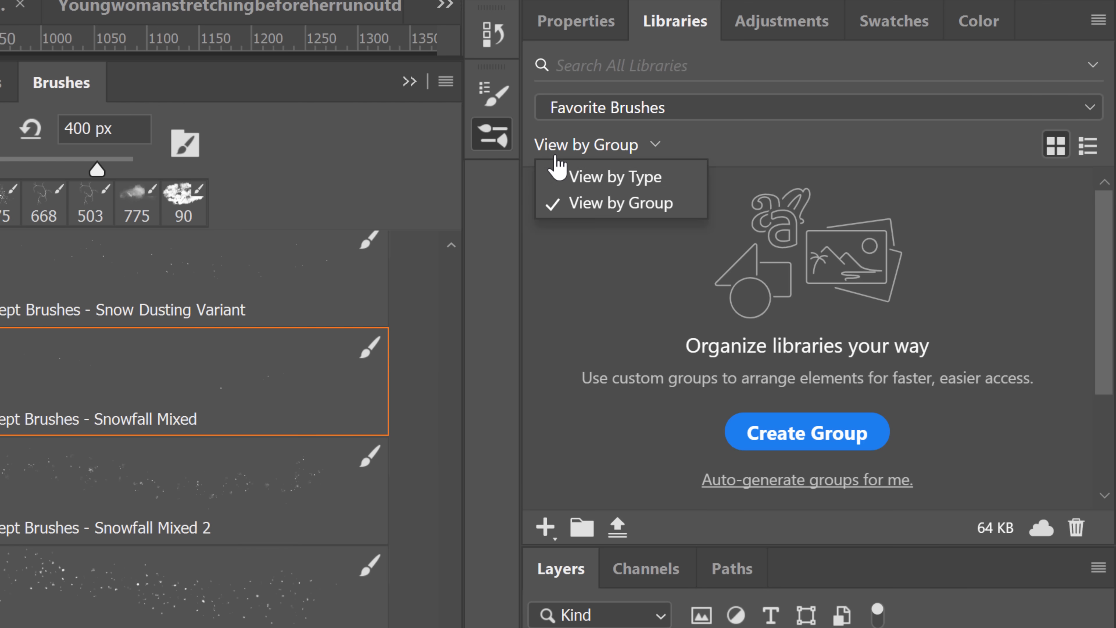
pyautogui.click(579, 178)
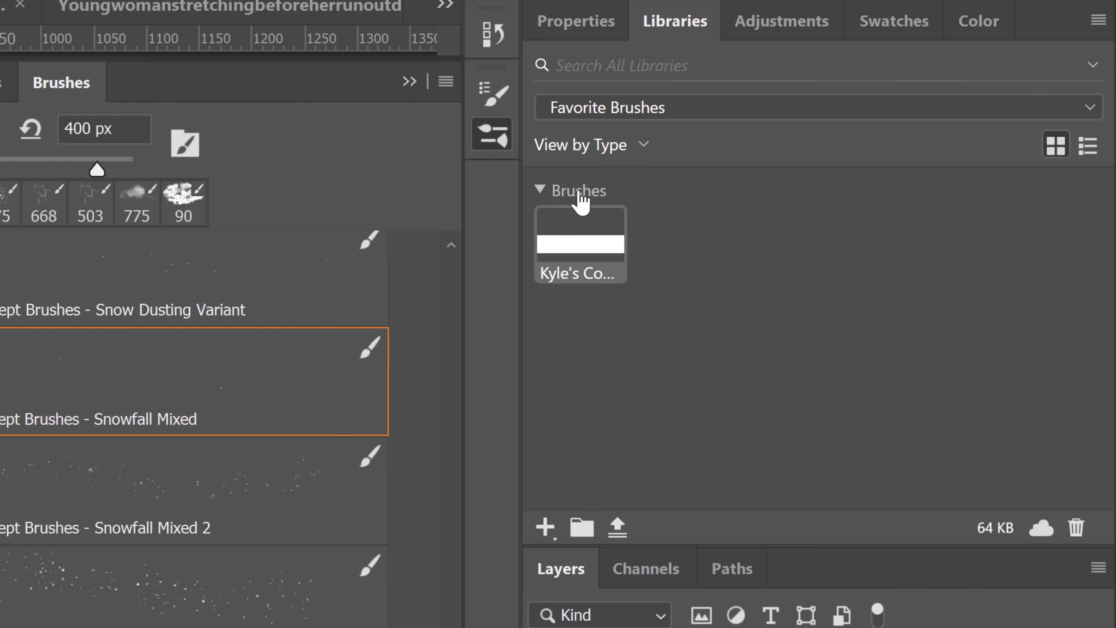
pyautogui.click(609, 147)
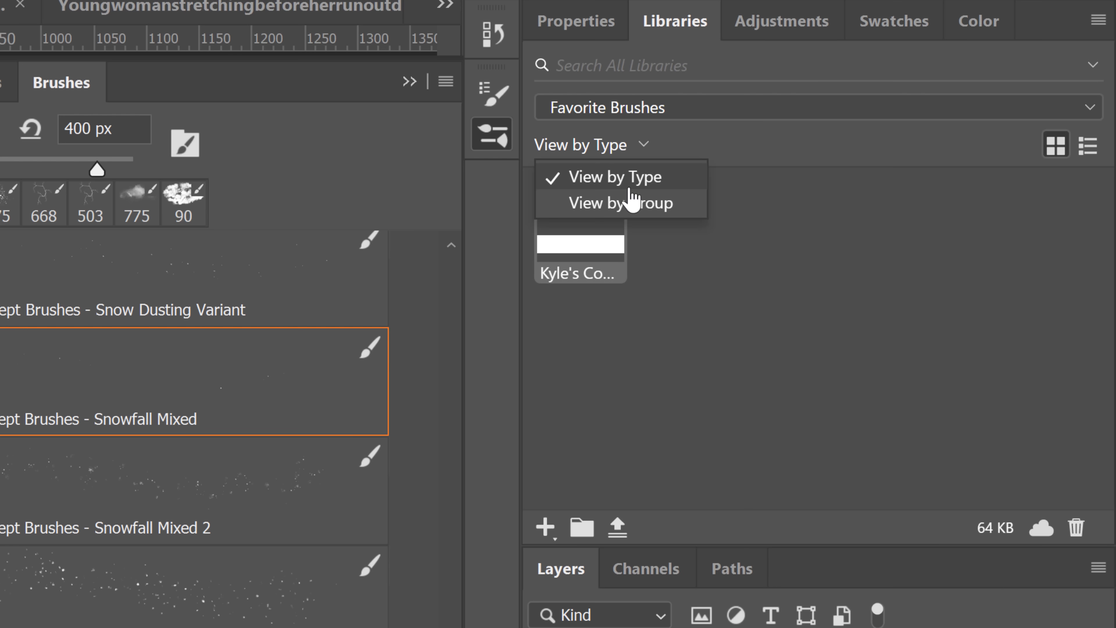
pyautogui.click(639, 204)
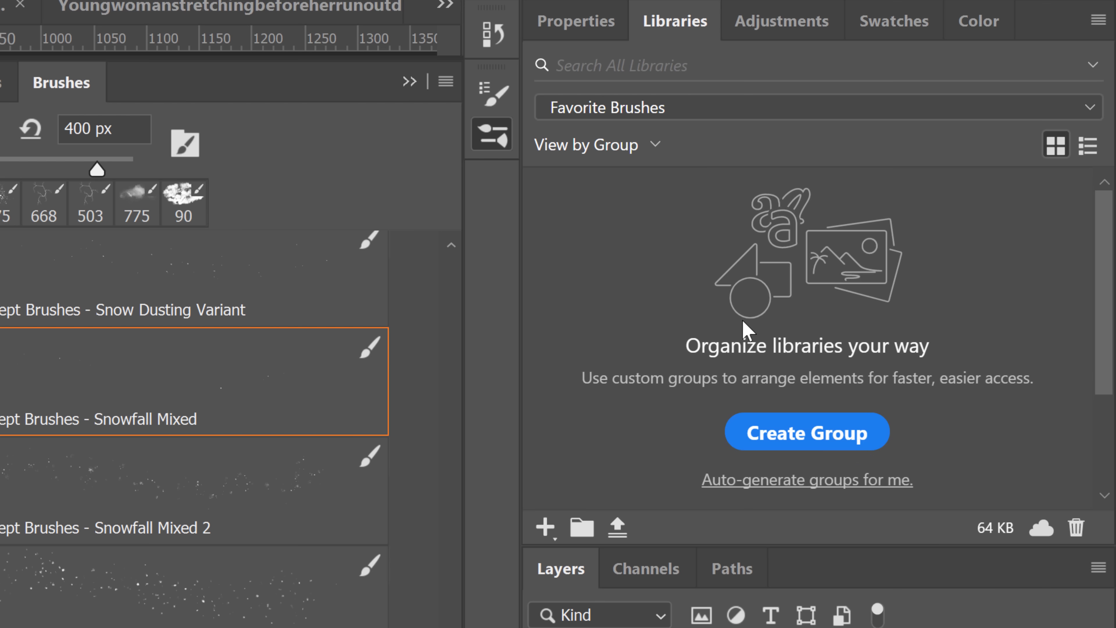
# - Group the snowfall brush in the library as FX, and add an empty group named Retouching
pyautogui.click(787, 437)
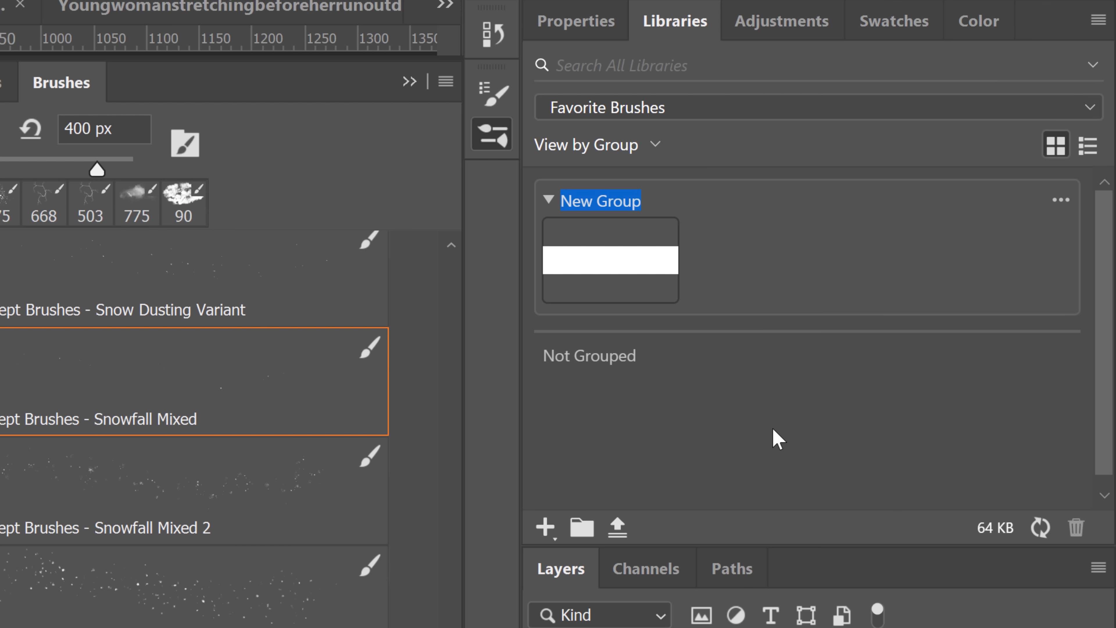
pyautogui.write('FX')
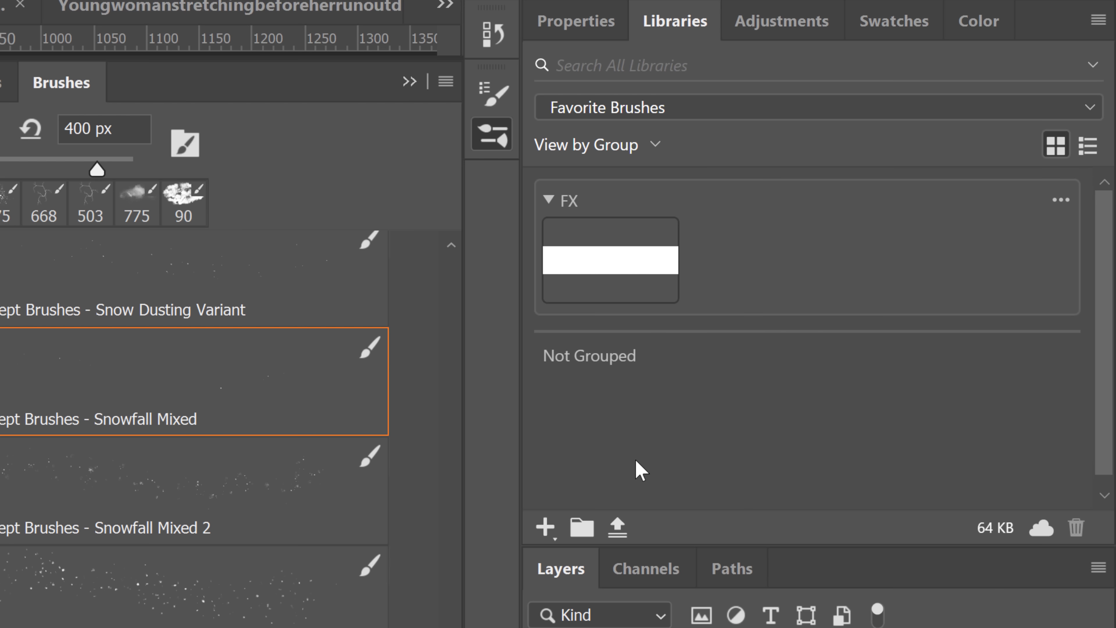
pyautogui.click(585, 527)
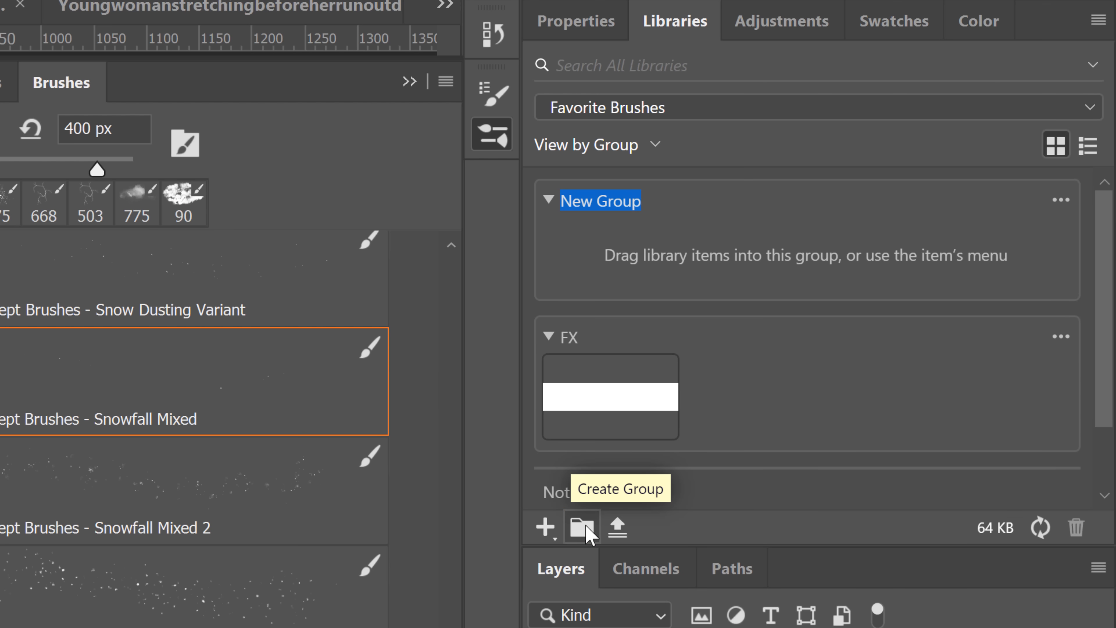
pyautogui.write('Retouching')
pyautogui.press('Return')
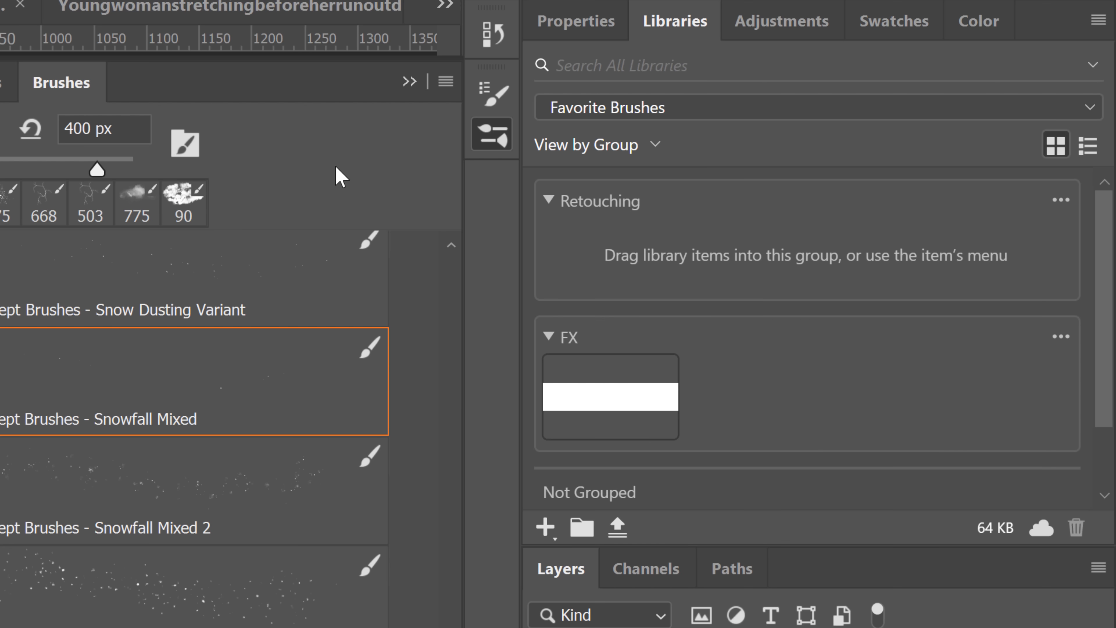
pyautogui.click(409, 81)
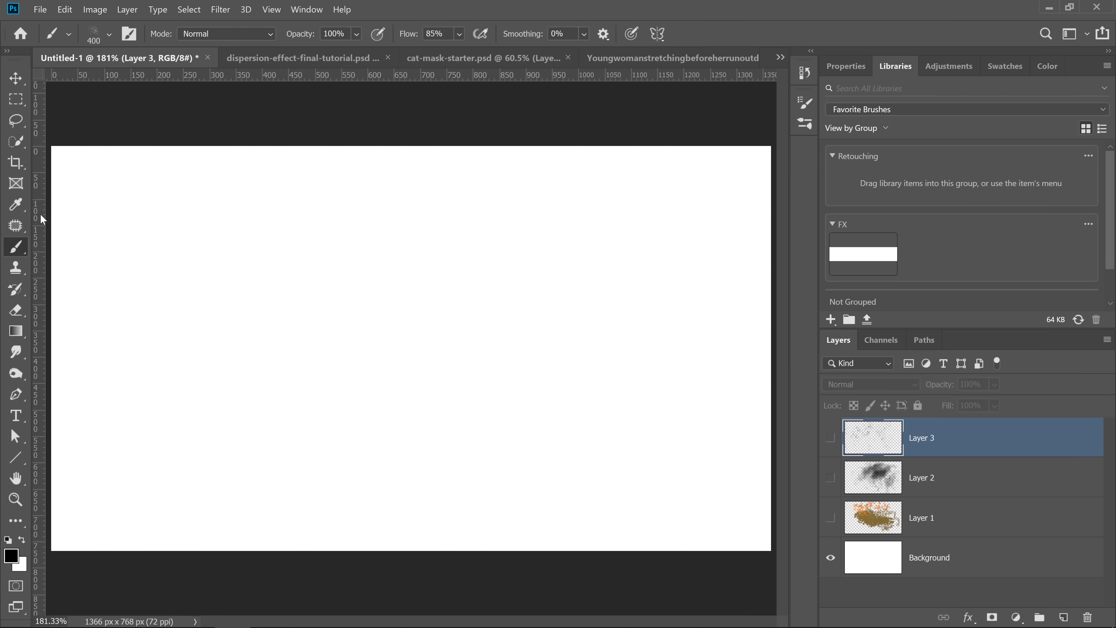
# - Cycle through neighbouring concept brushes on a new layer, painting specks, snowflakes, a solid black band and a wide patch of scratches
pyautogui.click(1062, 617)
pyautogui.moveTo(246, 184)
pyautogui.mouseDown()
pyautogui.moveTo(199, 194)
pyautogui.moveTo(572, 187)
pyautogui.moveTo(324, 187)
pyautogui.moveTo(396, 198)
pyautogui.mouseUp()
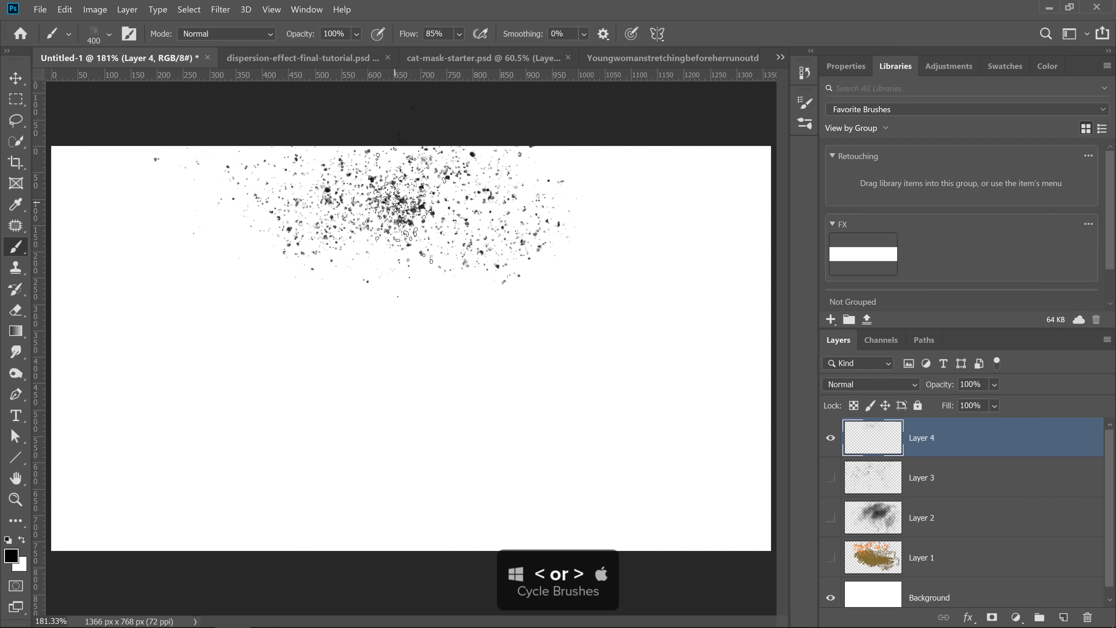
pyautogui.press('.')
pyautogui.press('.')
pyautogui.moveTo(288, 298)
pyautogui.mouseDown()
pyautogui.moveTo(473, 304)
pyautogui.moveTo(365, 306)
pyautogui.mouseUp()
pyautogui.press('.')
pyautogui.press('.')
pyautogui.press('.')
pyautogui.moveTo(401, 371)
pyautogui.mouseDown()
pyautogui.moveTo(378, 389)
pyautogui.moveTo(531, 371)
pyautogui.moveTo(281, 372)
pyautogui.moveTo(343, 374)
pyautogui.mouseUp()
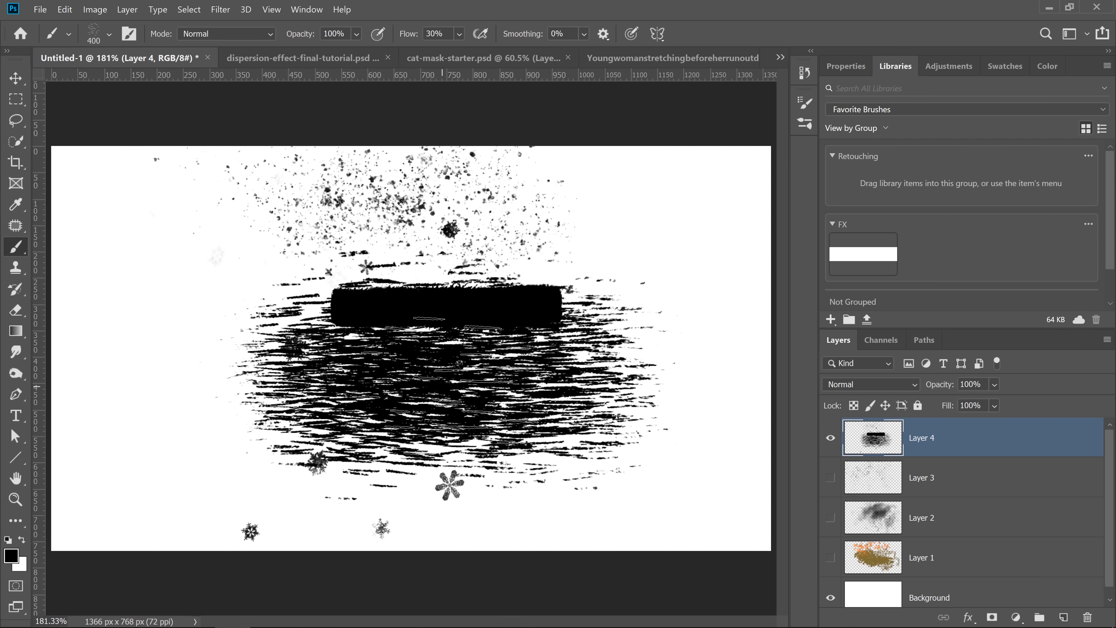
# - Add the Surface Scratch concept brush from the brush presets to the Favorite Brushes library and move it into the FX group
pyautogui.click(805, 124)
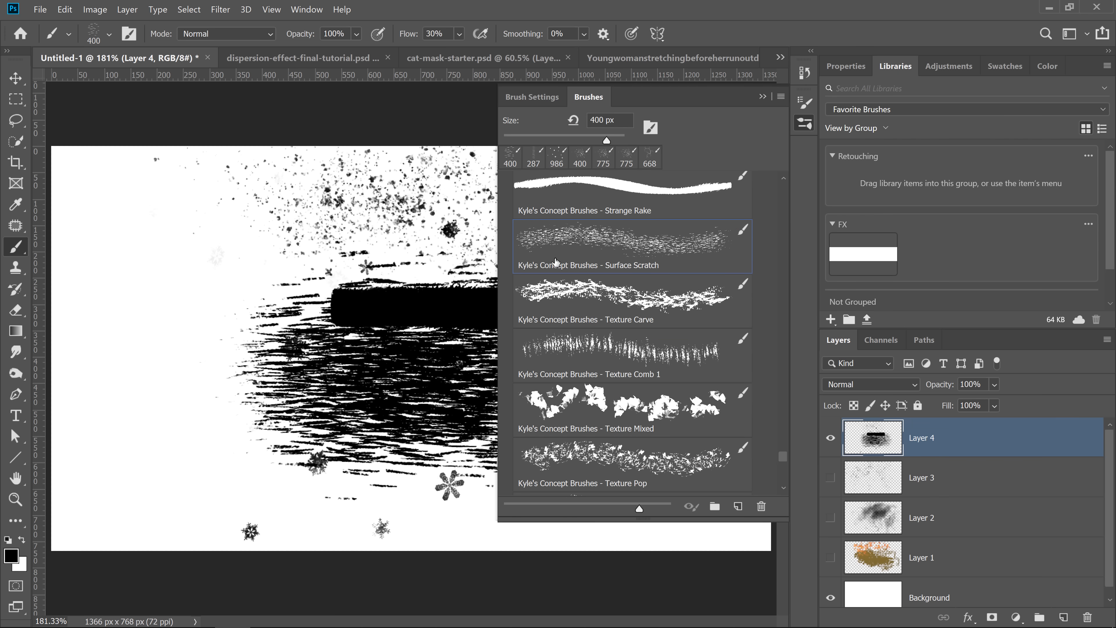
pyautogui.moveTo(605, 255); pyautogui.dragTo(916, 240)
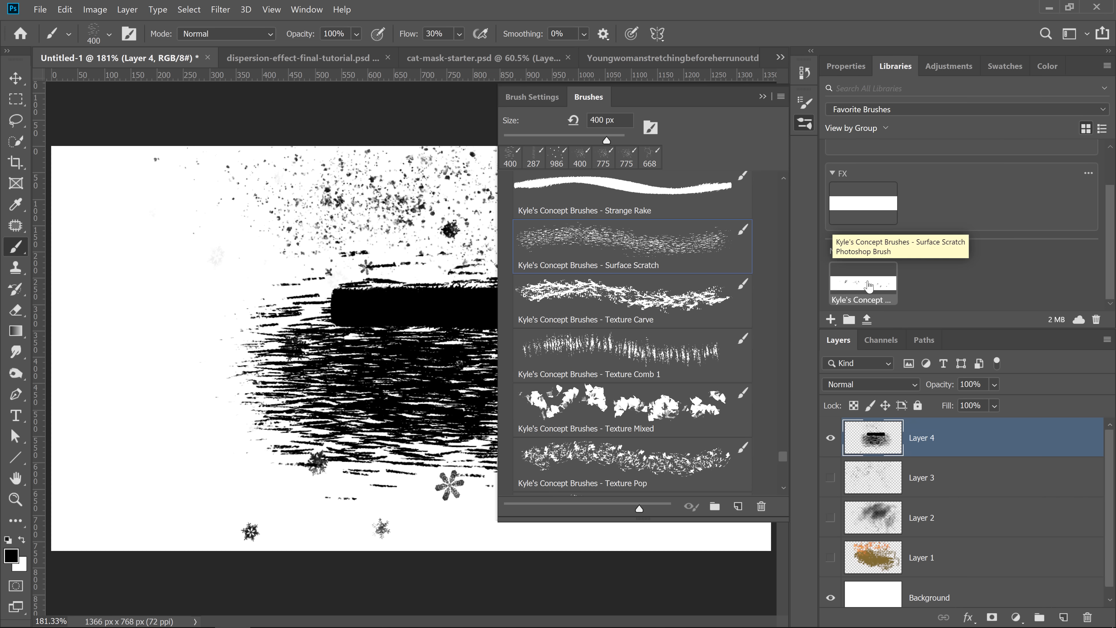
pyautogui.moveTo(864, 286)
pyautogui.mouseDown()
pyautogui.moveTo(896, 277)
pyautogui.moveTo(932, 228)
pyautogui.moveTo(933, 154)
pyautogui.moveTo(944, 195)
pyautogui.mouseUp()
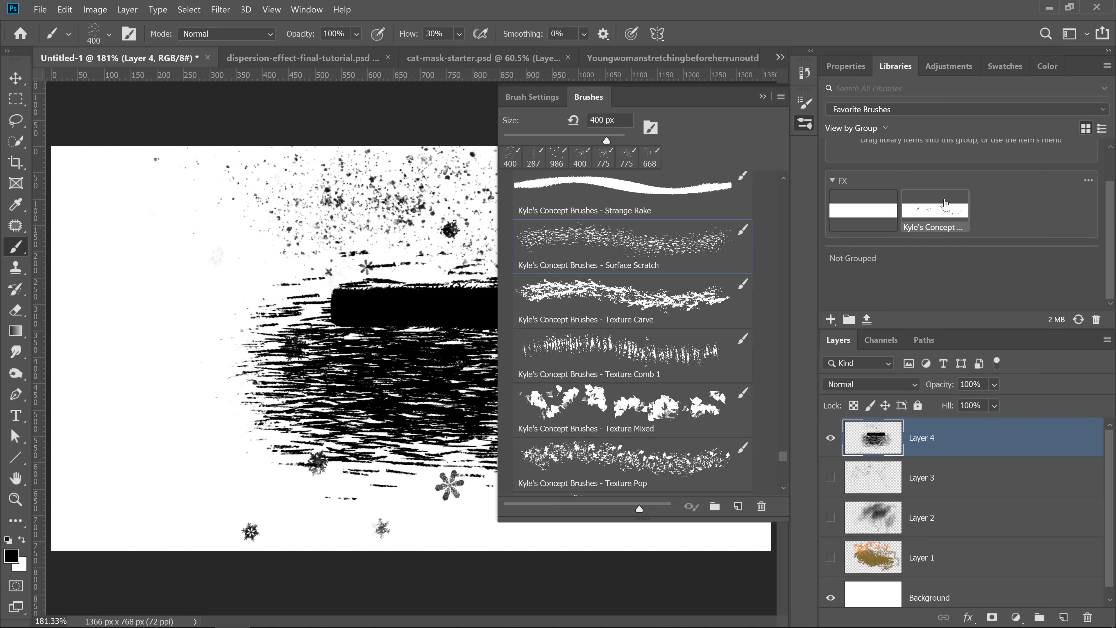
pyautogui.click(763, 97)
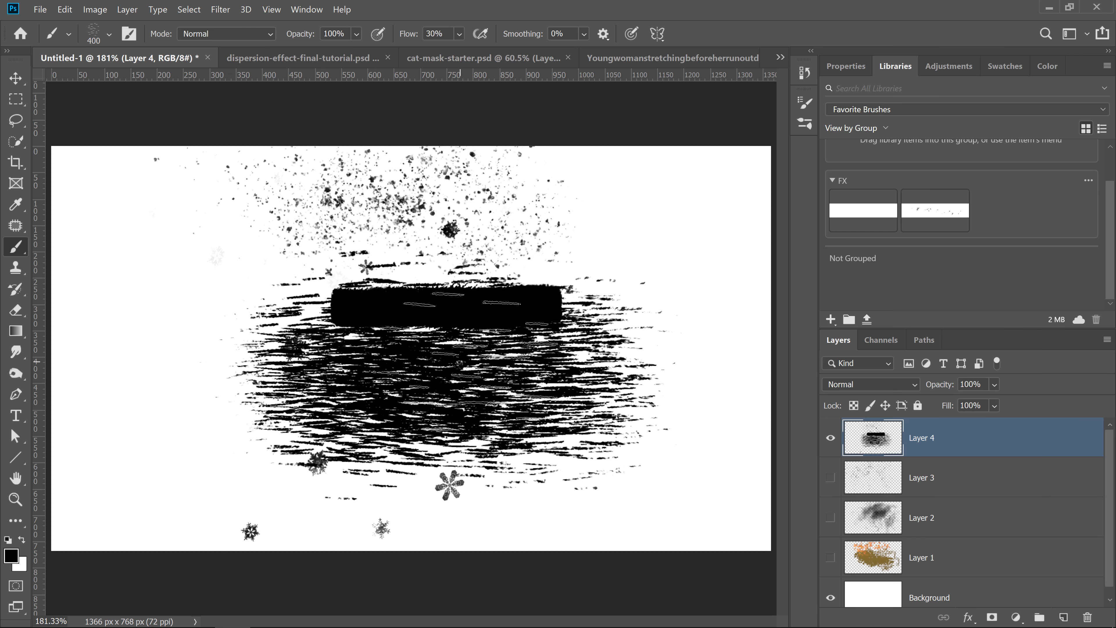
# - Load the snowfall brush from the library's FX group and paint a stroke of specks across the upper-left part of Layer 4
pyautogui.hotkey('ctrl', 'd')
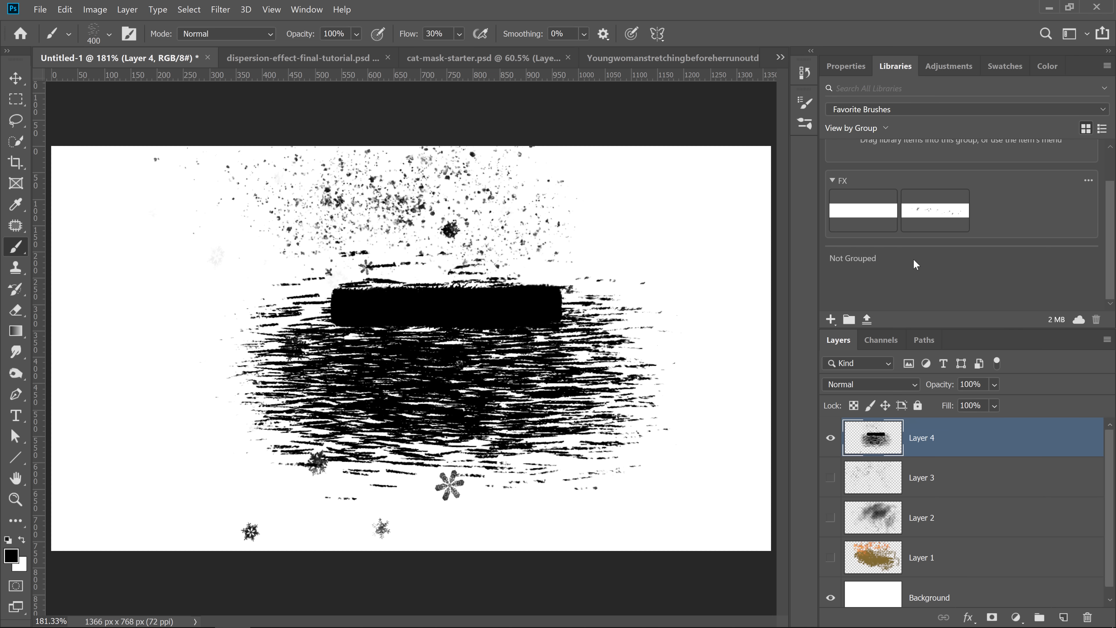
pyautogui.click(863, 214)
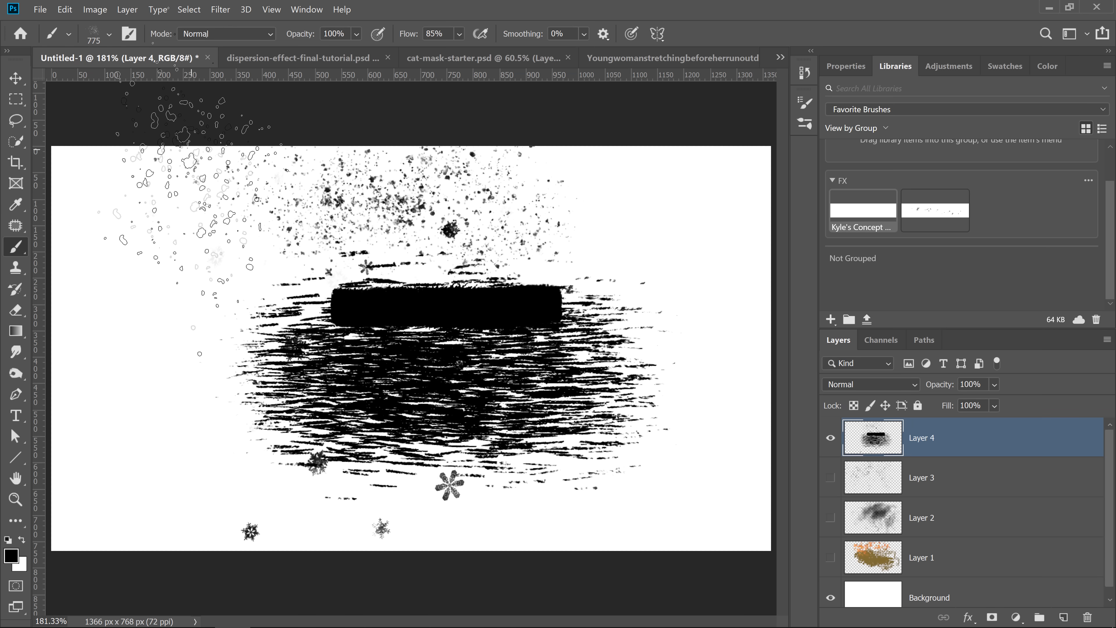
pyautogui.moveTo(198, 264); pyautogui.dragTo(303, 277)
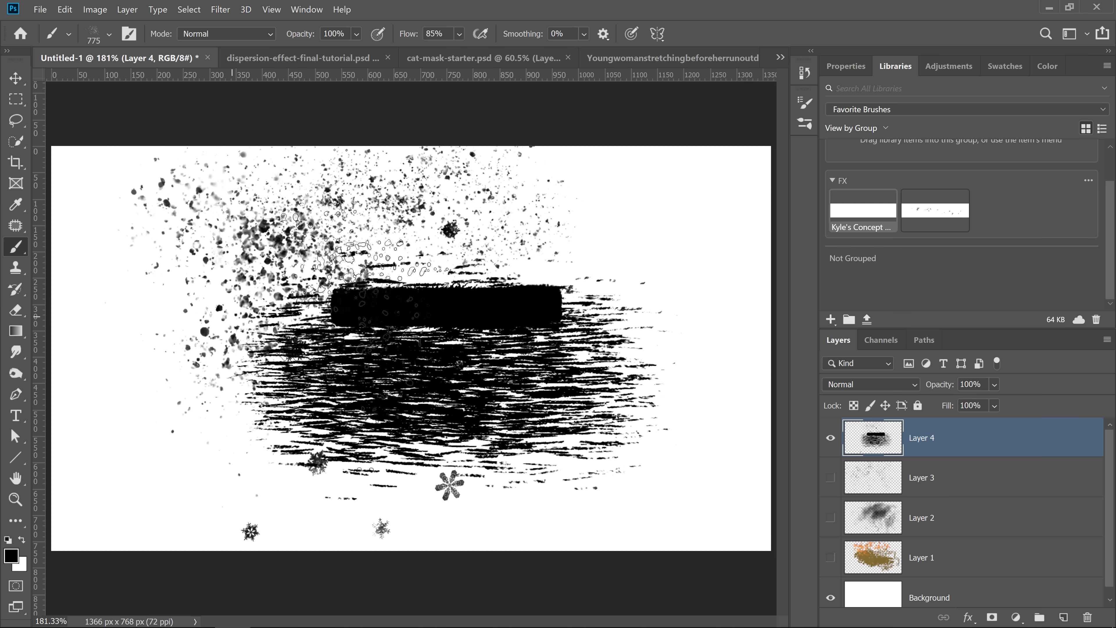